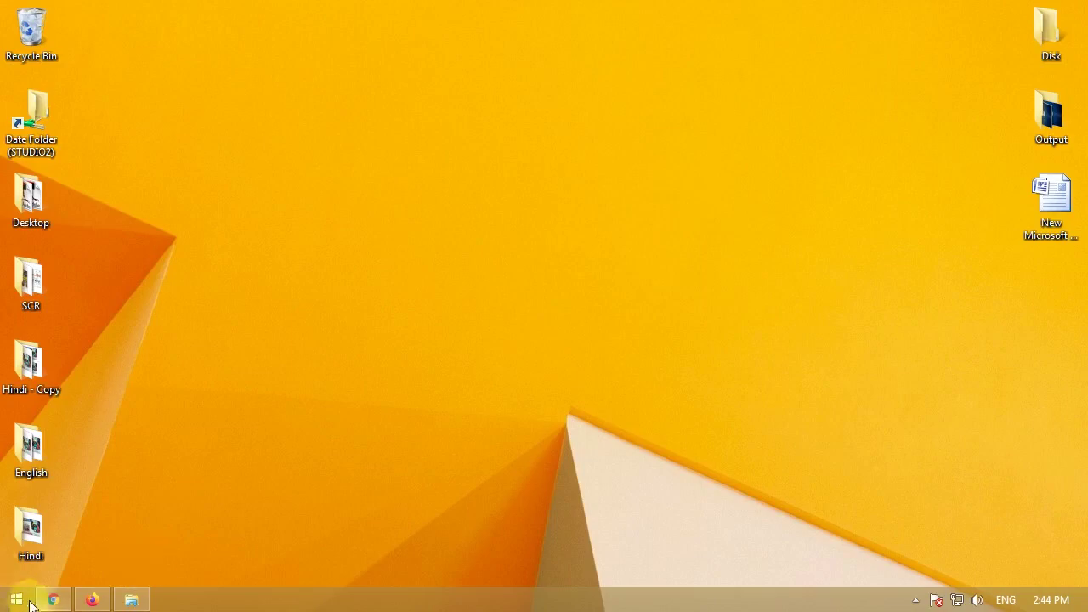
- Open New Volume (E:) and select the JPEG image ab8f8becd9263ca2219c52a2eaa19a48
{"action": "left_click", "coordinate": [17, 599]}
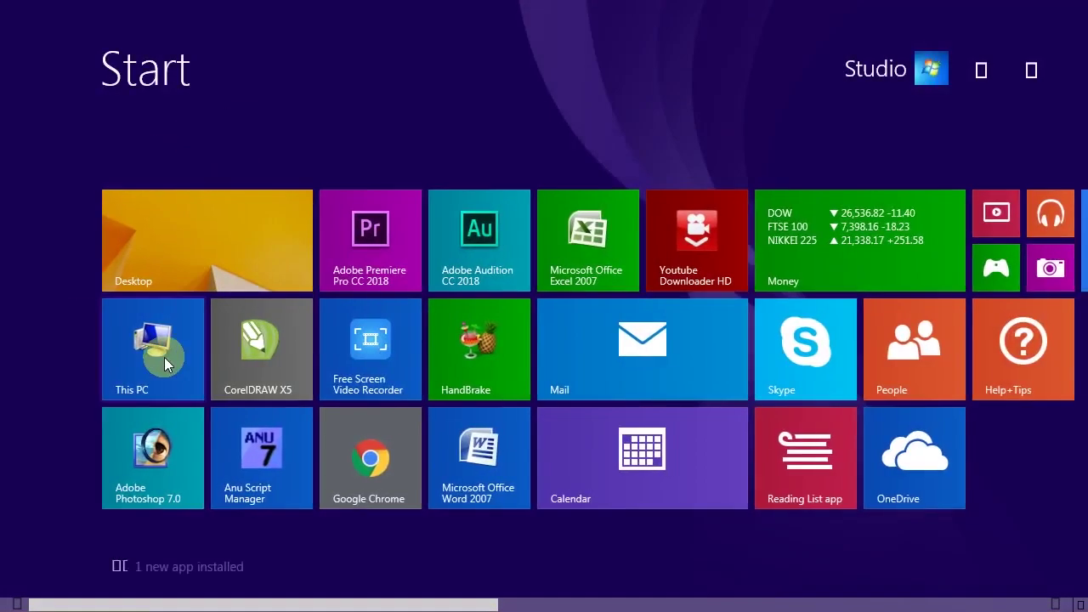
{"action": "left_click", "coordinate": [164, 360]}
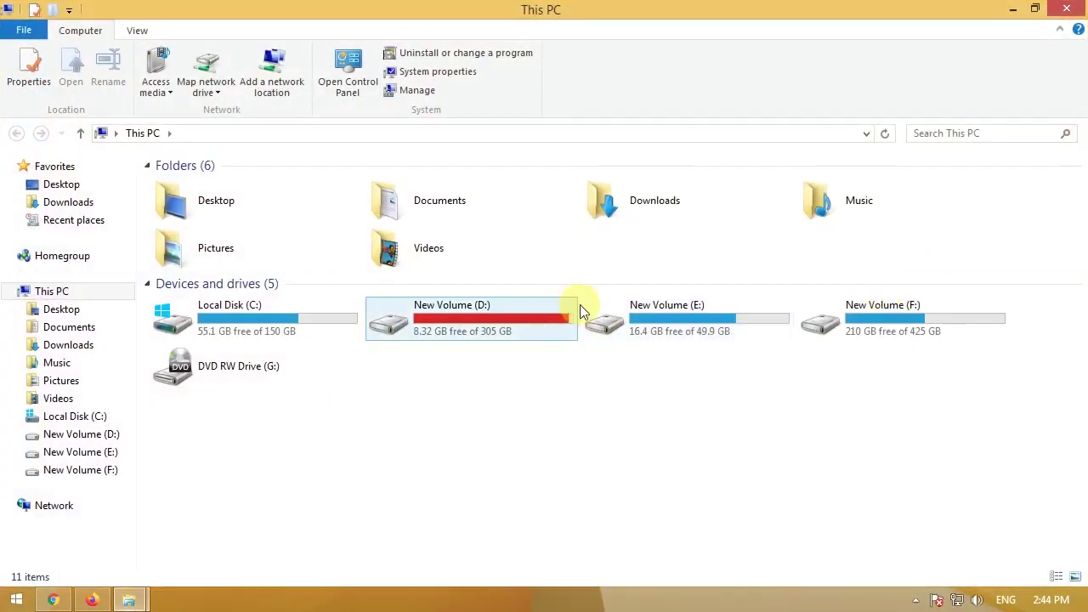
{"action": "double_click", "coordinate": [697, 313]}
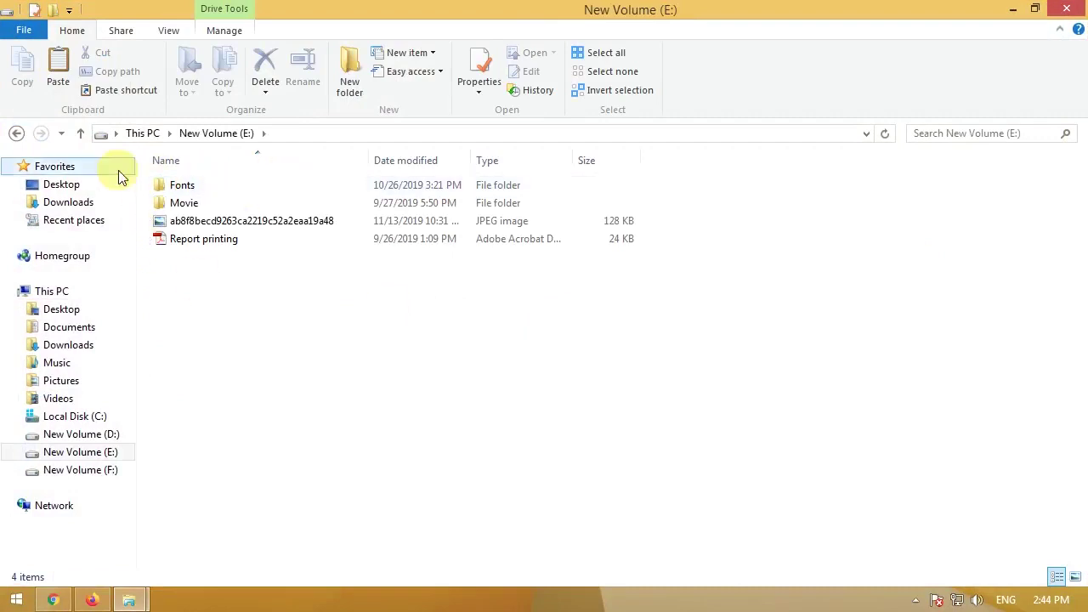
{"action": "left_click", "coordinate": [192, 191]}
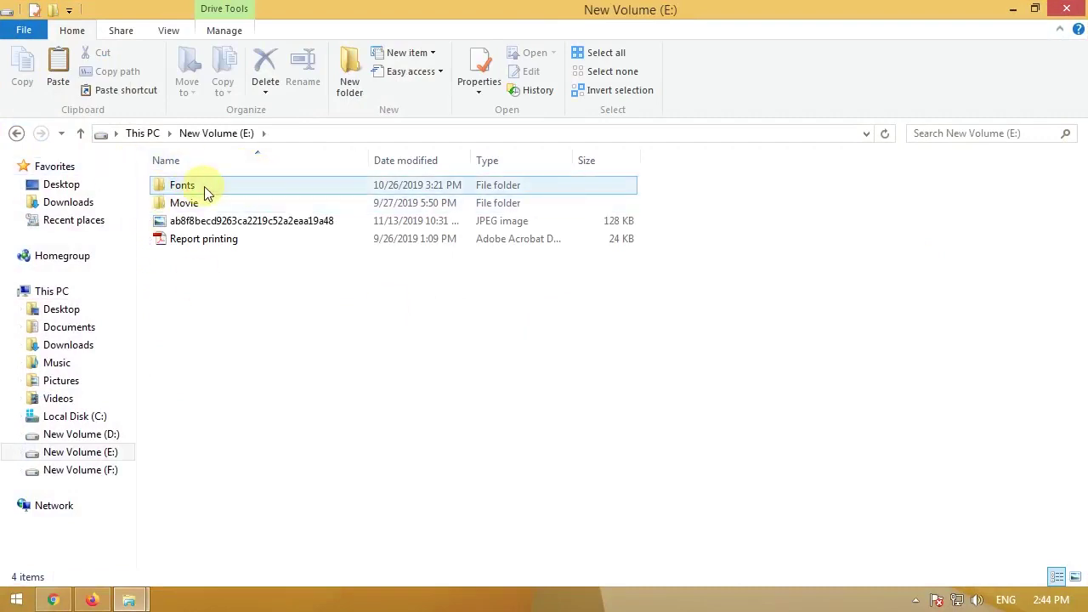
{"action": "left_click", "coordinate": [218, 222]}
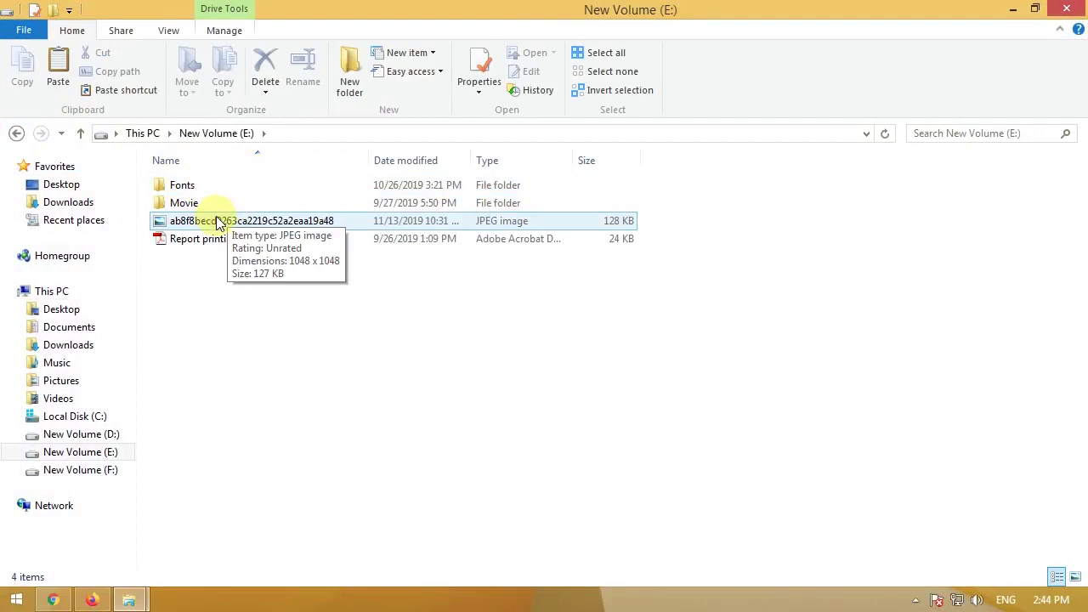
{"action": "left_click", "coordinate": [225, 221]}
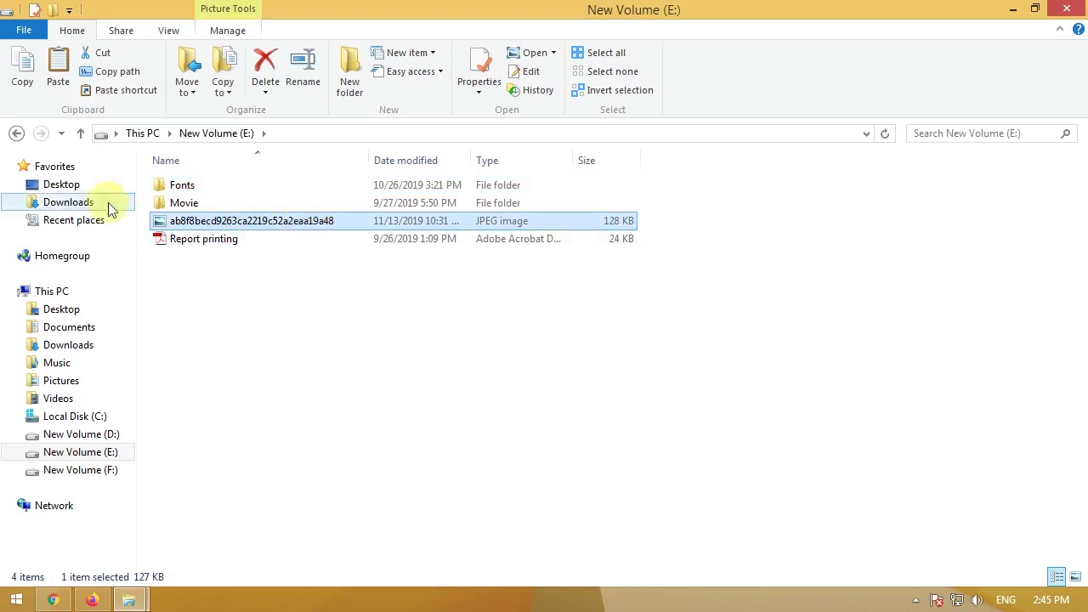
- Look through the Fonts and Movie folders on drive E: and preview the JPEG image stored beside them
{"action": "double_click", "coordinate": [183, 186]}
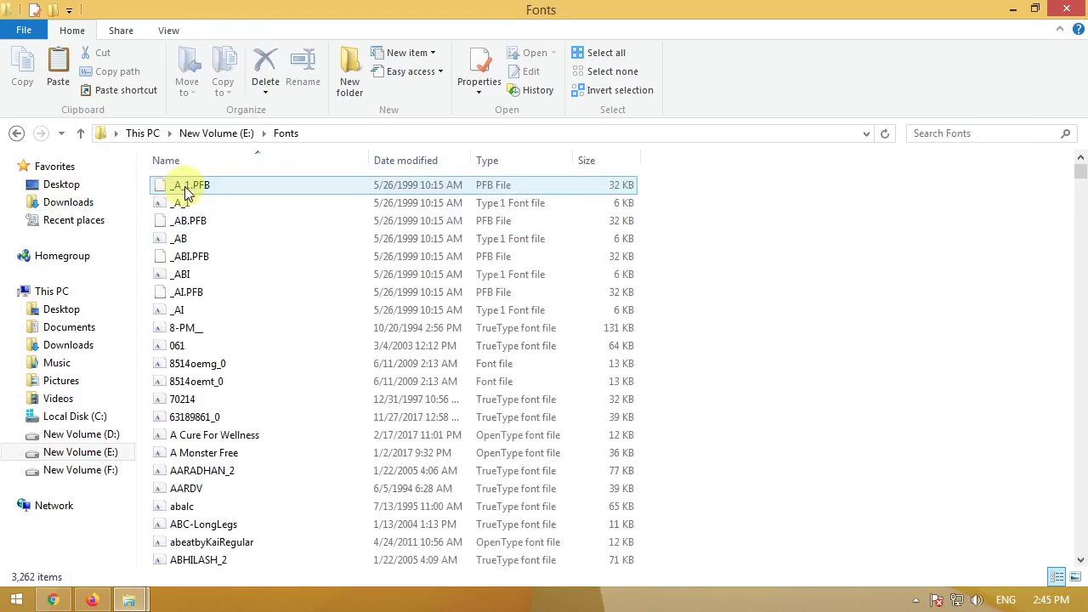
{"action": "key", "text": "BackSpace"}
{"action": "double_click", "coordinate": [210, 201]}
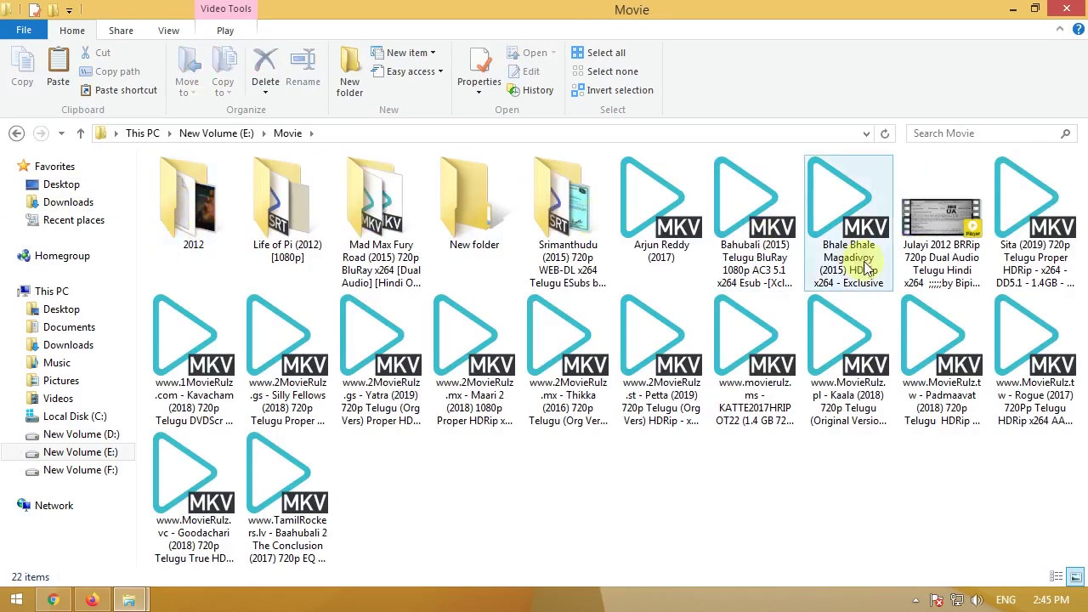
{"action": "key", "text": "BackSpace"}
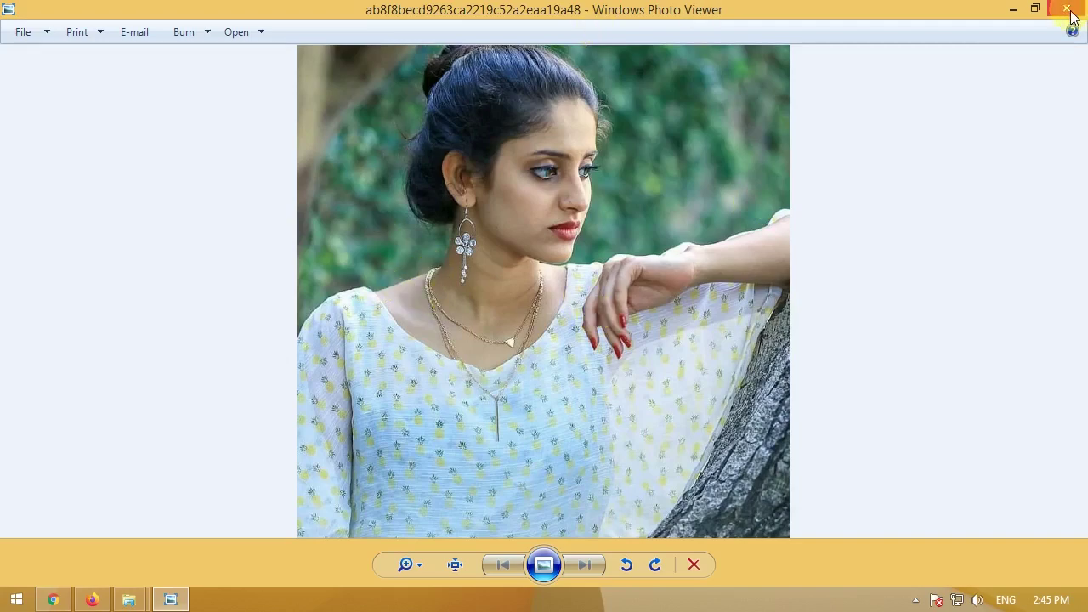
{"action": "left_click", "coordinate": [1067, 8]}
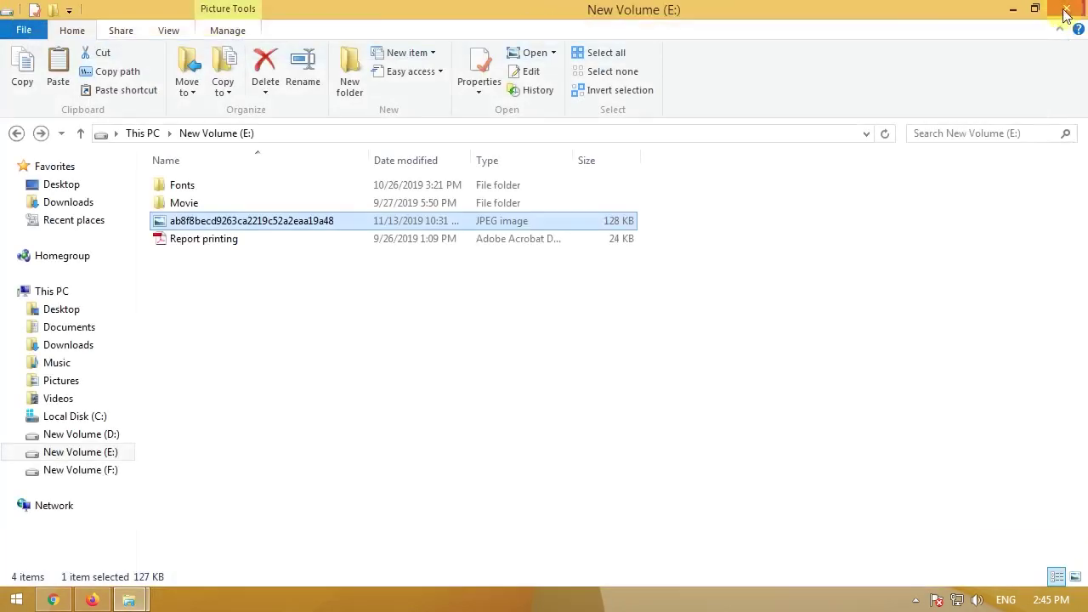
- Delete the JPEG image ab8f8becd9263ca2219c52a2eaa19a48 from drive E:
{"action": "mouse_move", "coordinate": [255, 224]}
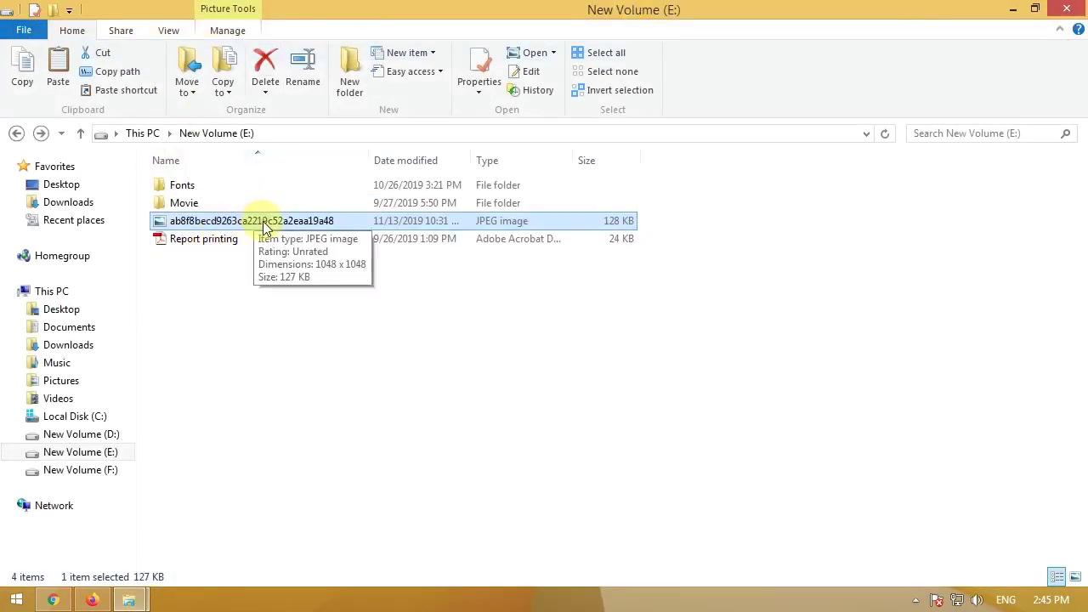
{"action": "right_click", "coordinate": [264, 225]}
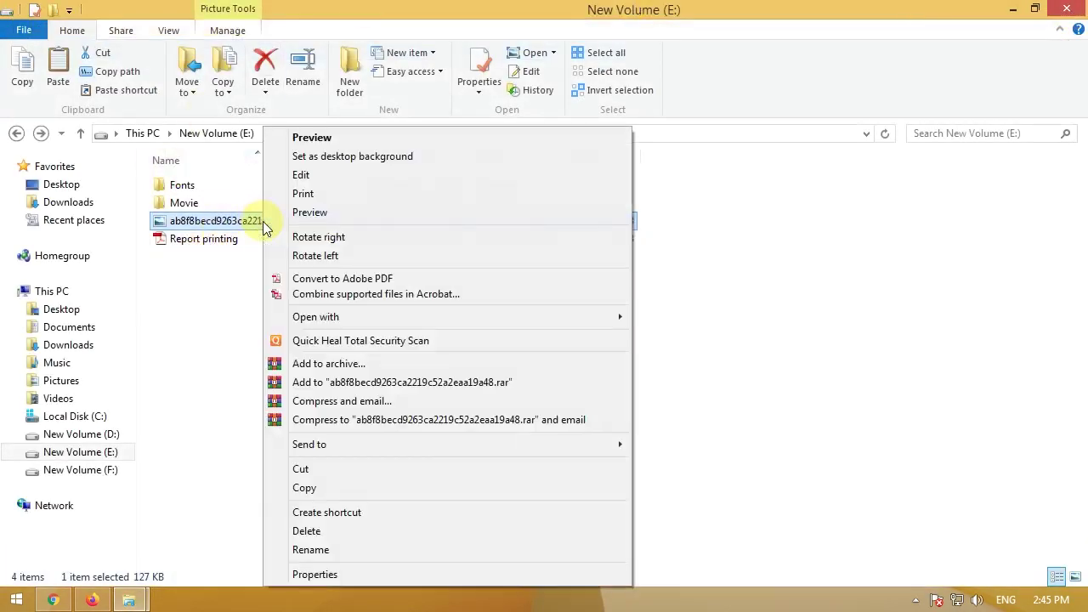
{"action": "left_click", "coordinate": [308, 531]}
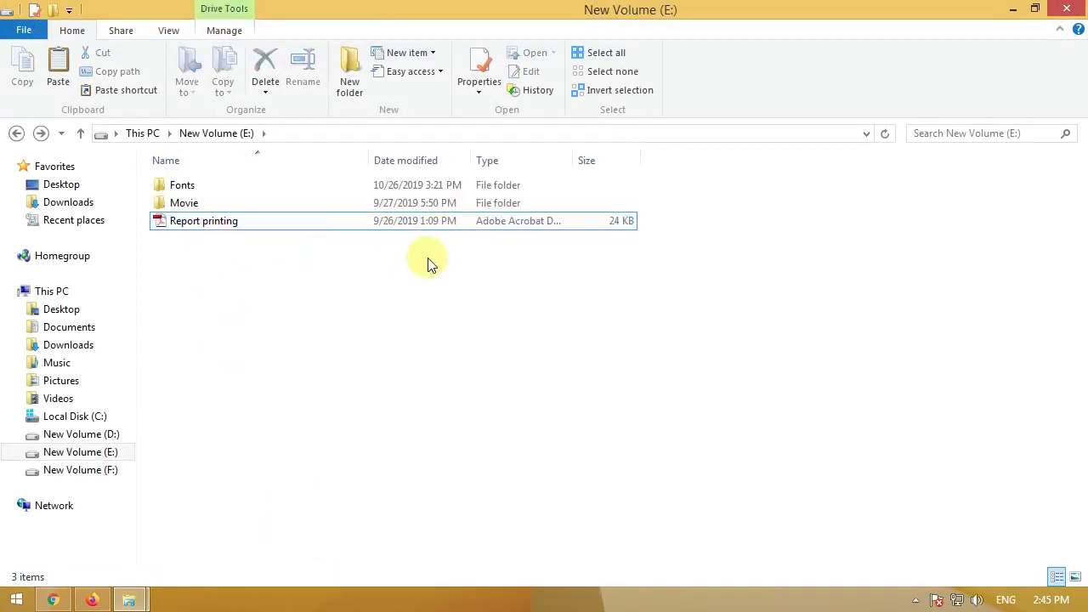
- Close the drive E: window and empty the Recycle Bin
{"action": "left_click", "coordinate": [1067, 9]}
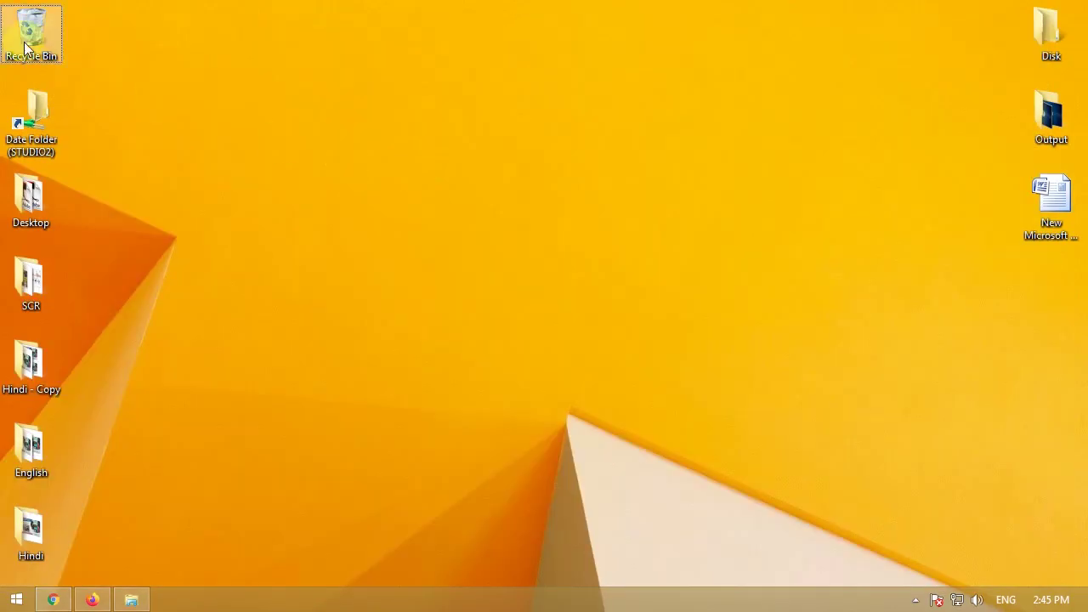
{"action": "right_click", "coordinate": [25, 48]}
{"action": "left_click", "coordinate": [94, 72]}
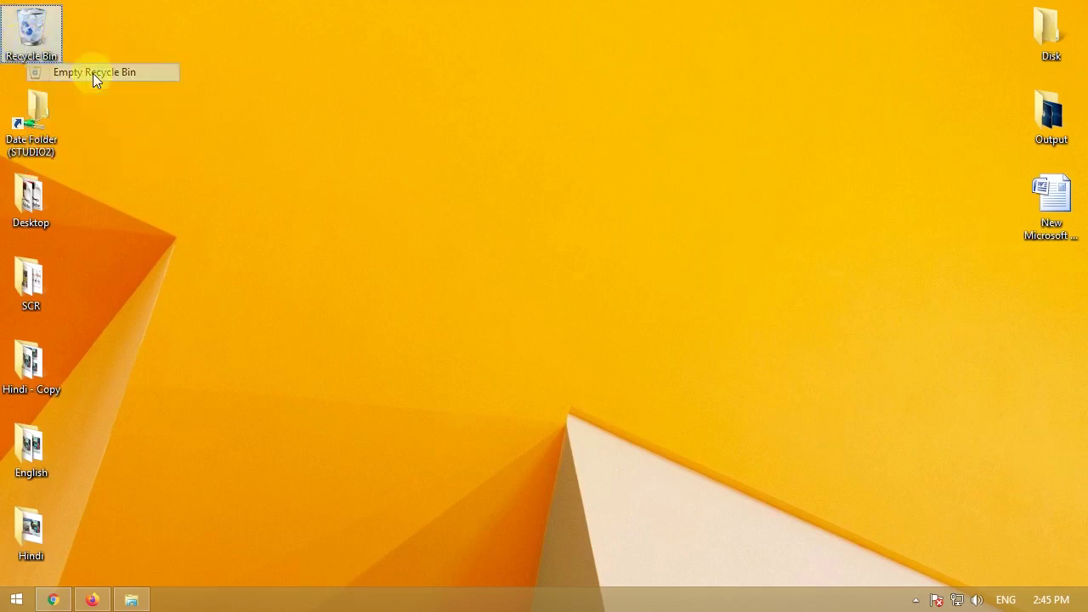
{"action": "left_click", "coordinate": [611, 316]}
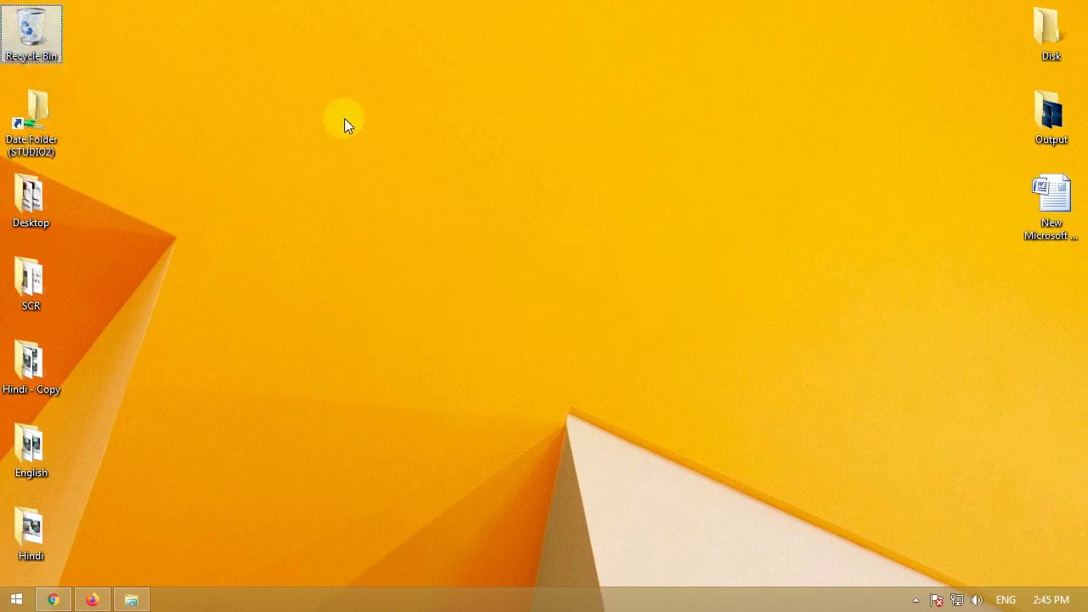
- Refresh the desktop and check the contents of the Recycle Bin
{"action": "right_click", "coordinate": [344, 118]}
{"action": "left_click", "coordinate": [406, 167]}
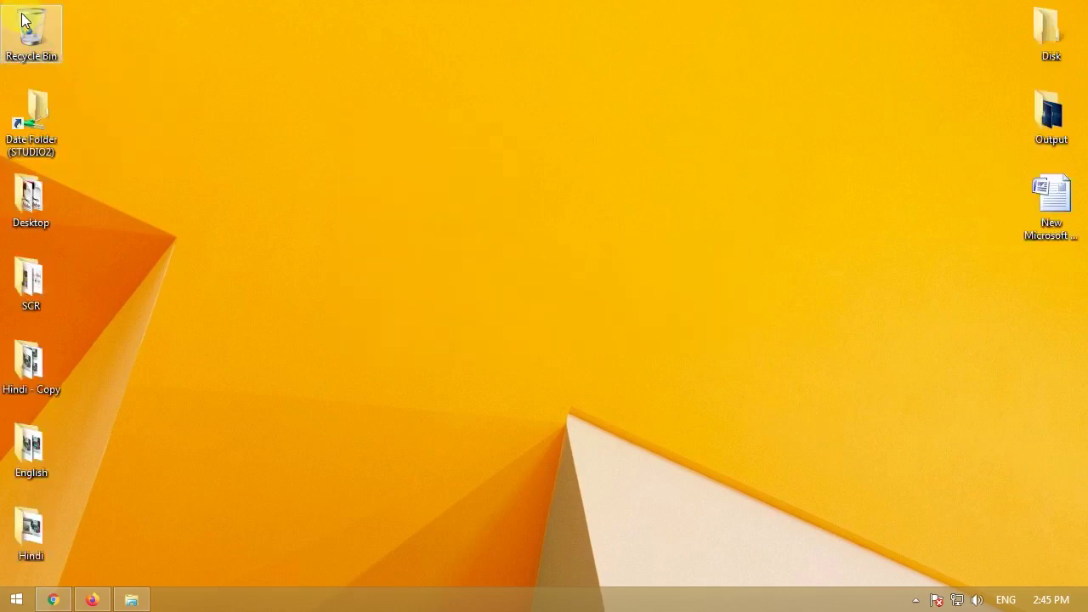
{"action": "double_click", "coordinate": [26, 23]}
{"action": "left_click", "coordinate": [1073, 7]}
{"action": "right_click", "coordinate": [185, 394]}
{"action": "left_click", "coordinate": [284, 208]}
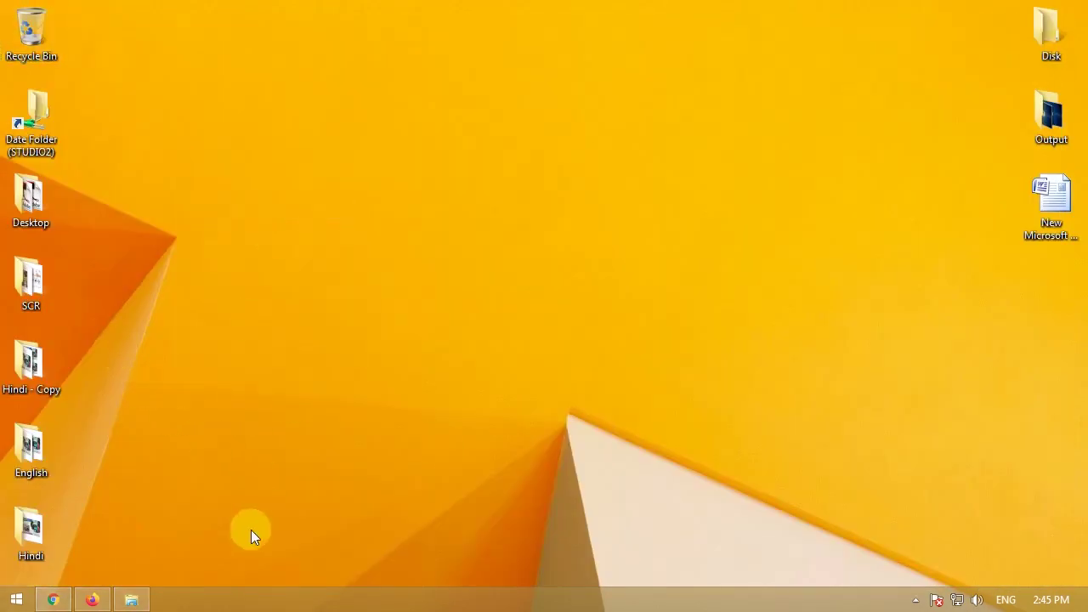
- Switch to Chrome and open ExtraTorrent through the Proxy 1 link, closing the old 7-Data Recovery Suite tab
{"action": "left_click", "coordinate": [51, 597]}
{"action": "left_click", "coordinate": [264, 67]}
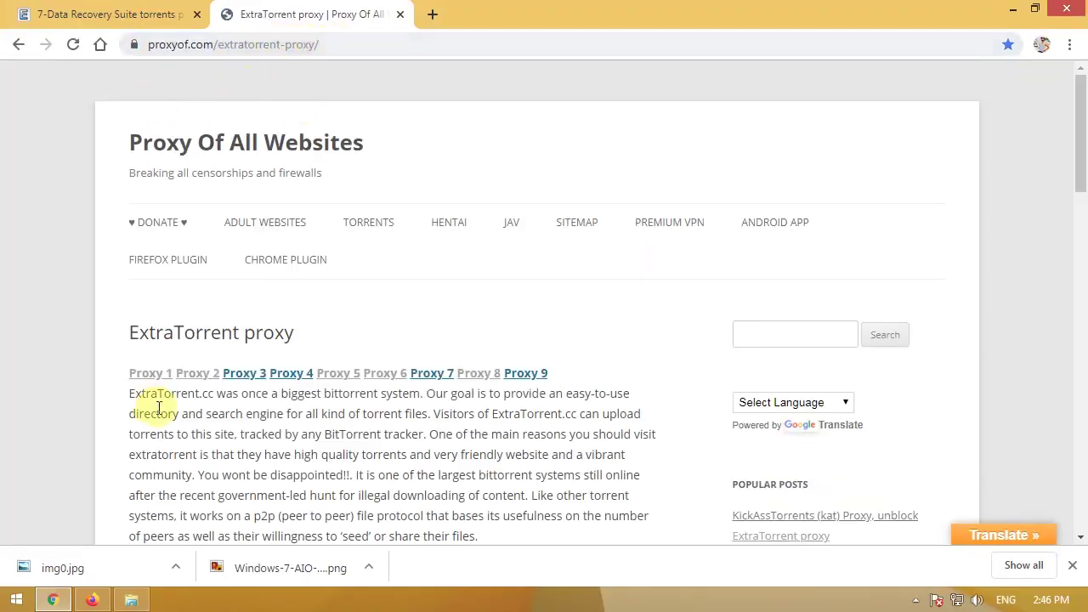
{"action": "left_click", "coordinate": [152, 375]}
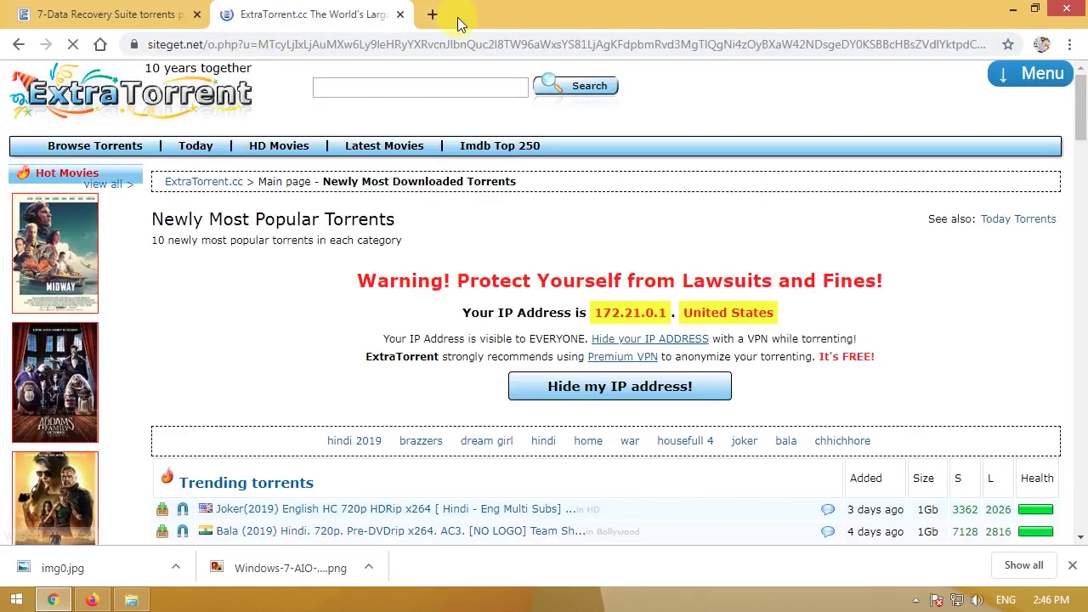
{"action": "left_click", "coordinate": [133, 17]}
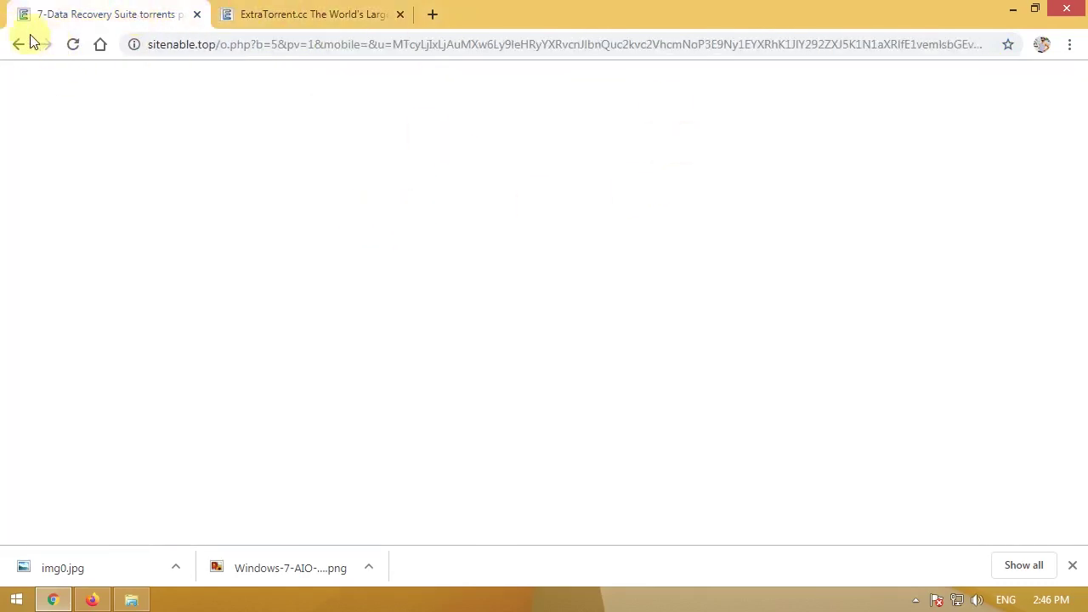
{"action": "left_click", "coordinate": [65, 45]}
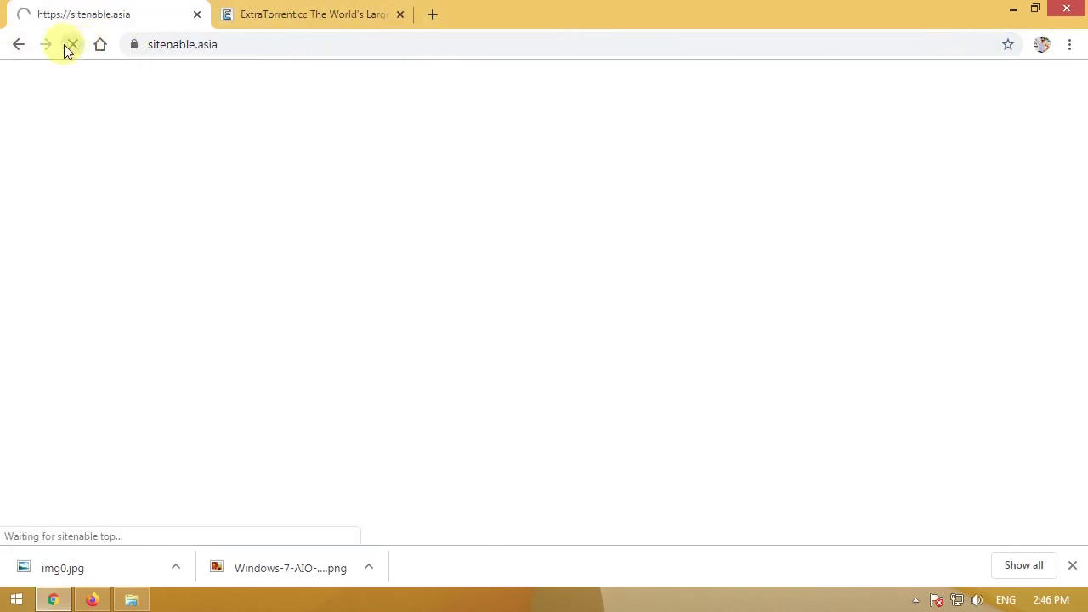
{"action": "left_click", "coordinate": [197, 14]}
- Search ExtraTorrent for "7-Data Recovery Suite" and go through the listed torrents
{"action": "type", "text": "7"}
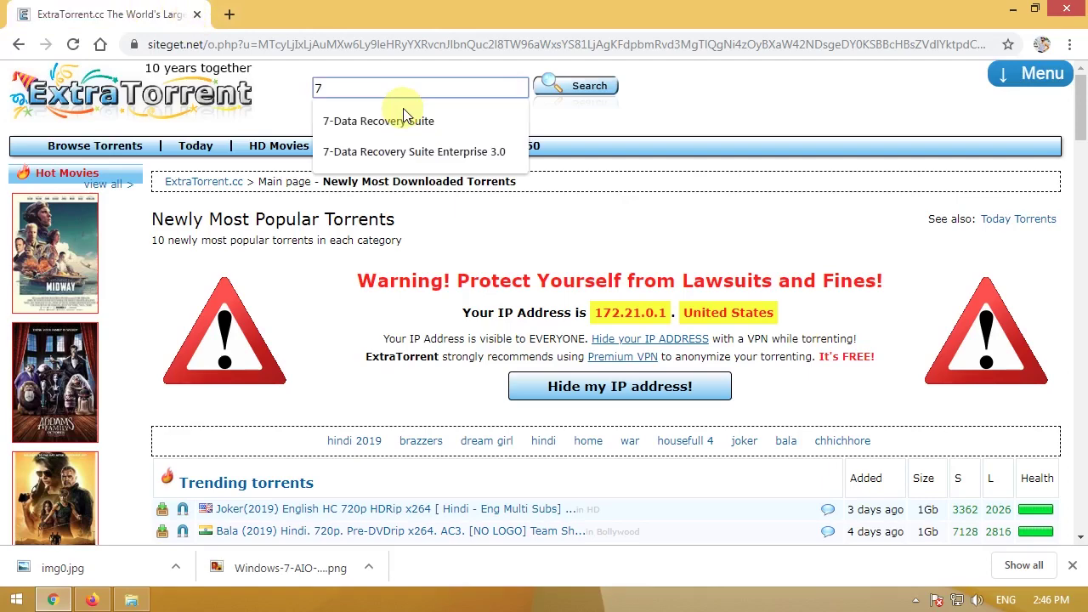
{"action": "left_click", "coordinate": [445, 123]}
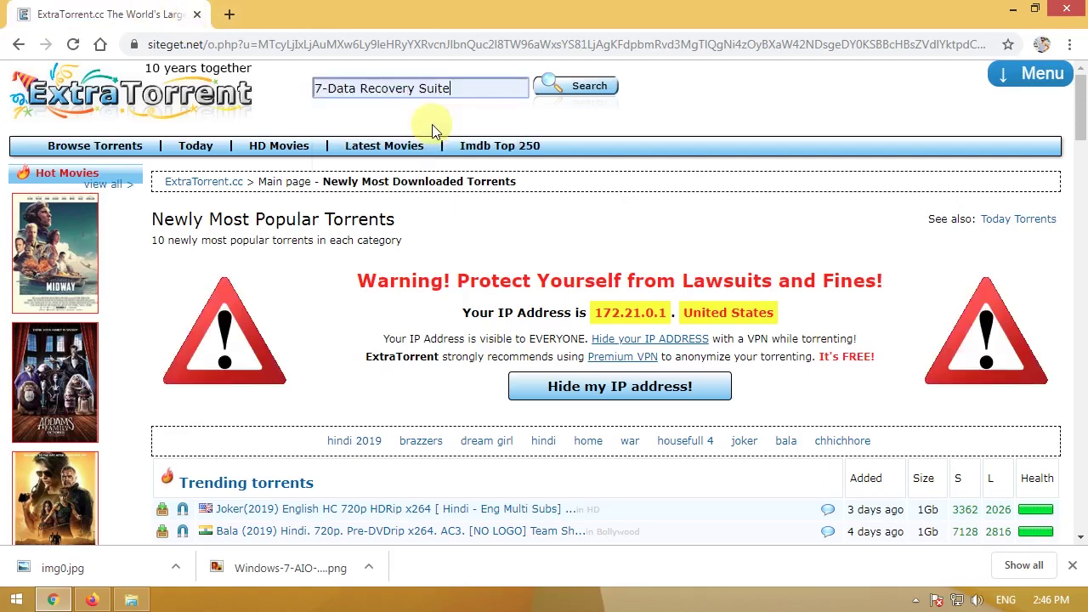
{"action": "left_click", "coordinate": [581, 88]}
{"action": "scroll", "coordinate": [425, 247], "scroll_direction": "down", "scroll_amount": 3}
{"action": "scroll", "coordinate": [396, 328], "scroll_direction": "down", "scroll_amount": 10}
- Dismiss the pop-up ads covering the search results and return to the torrent list
{"action": "left_click", "coordinate": [123, 219]}
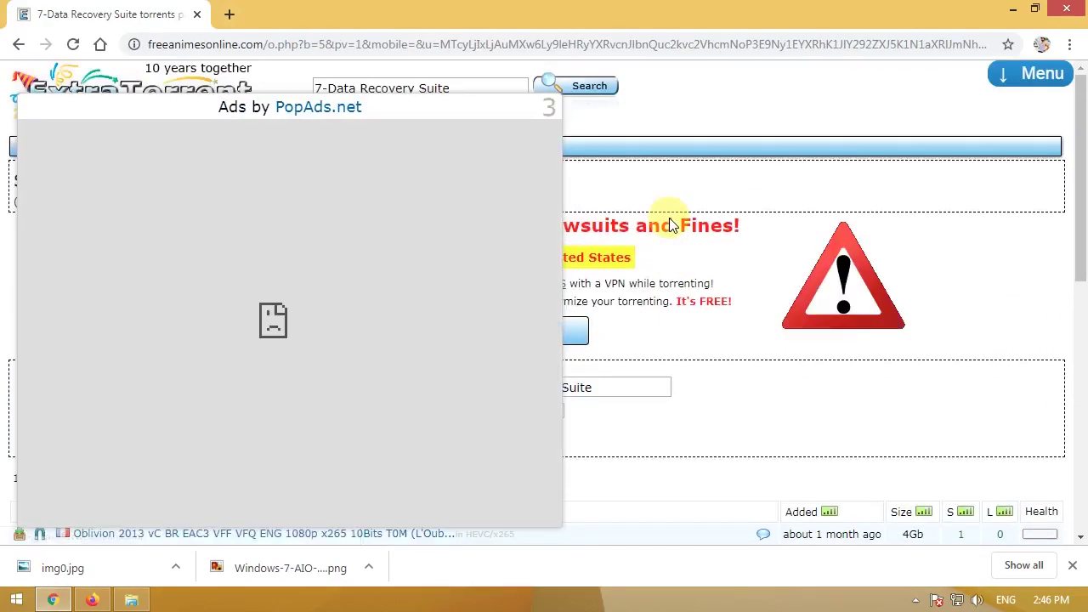
{"action": "left_click", "coordinate": [550, 106]}
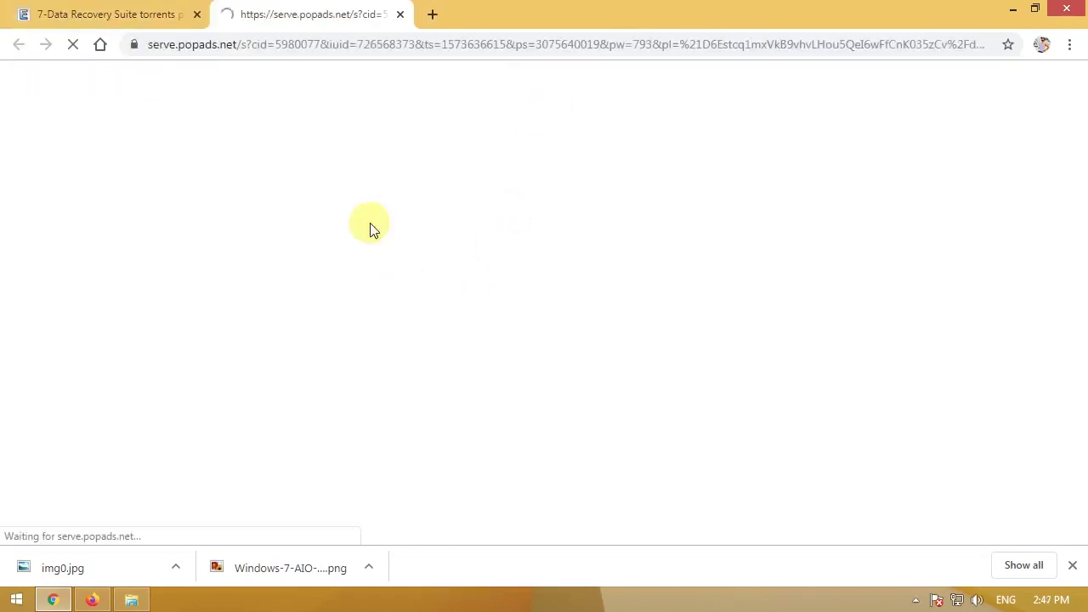
{"action": "left_click", "coordinate": [401, 14]}
{"action": "left_click", "coordinate": [549, 109]}
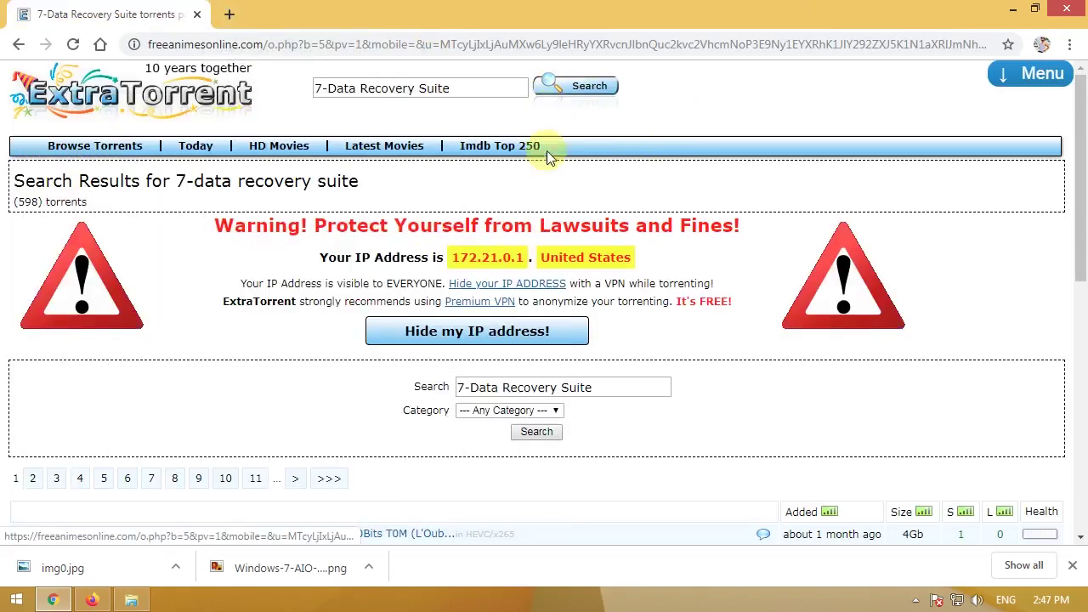
{"action": "scroll", "coordinate": [257, 275], "scroll_direction": "down", "scroll_amount": 5}
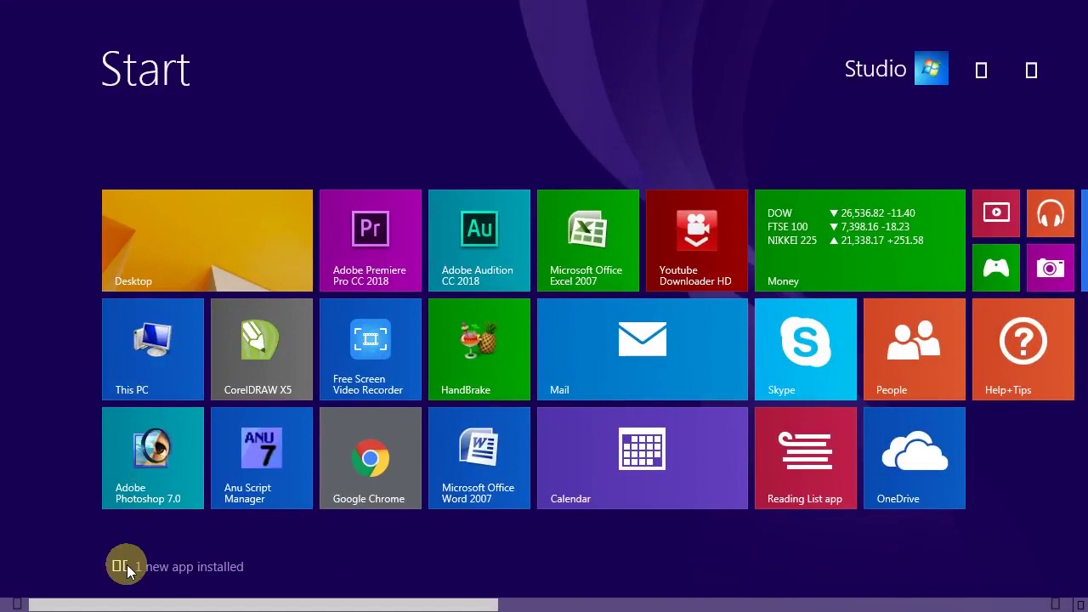
- Minimize the browser and bring up the µTorrent window to check the 7-Data Recovery Suite v4.4 (2-click run) download
{"action": "type", "text": "u"}
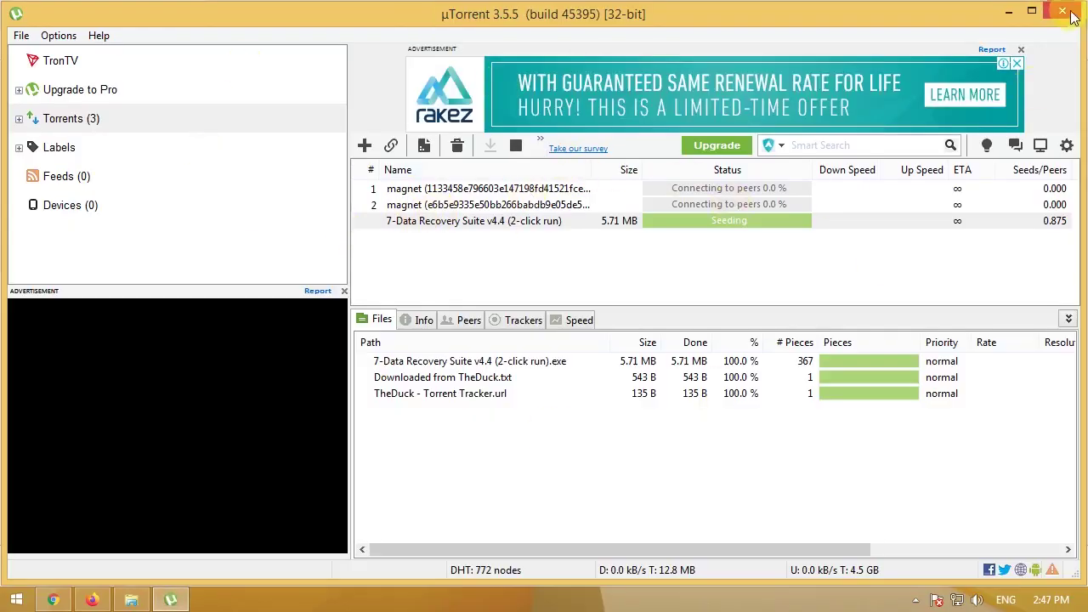
{"action": "left_click", "coordinate": [1076, 14]}
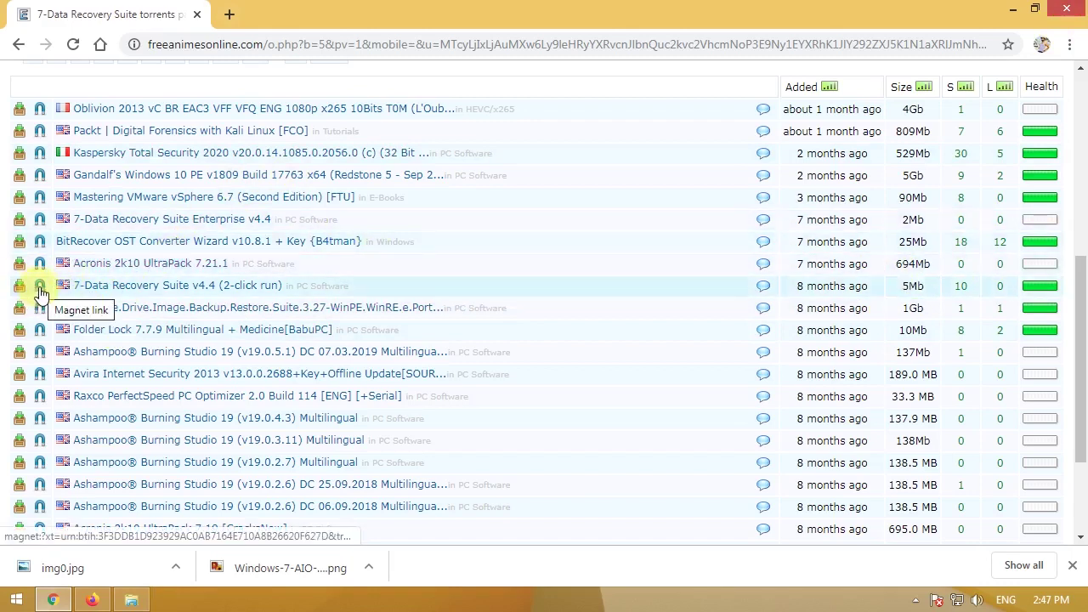
{"action": "left_click", "coordinate": [1013, 8]}
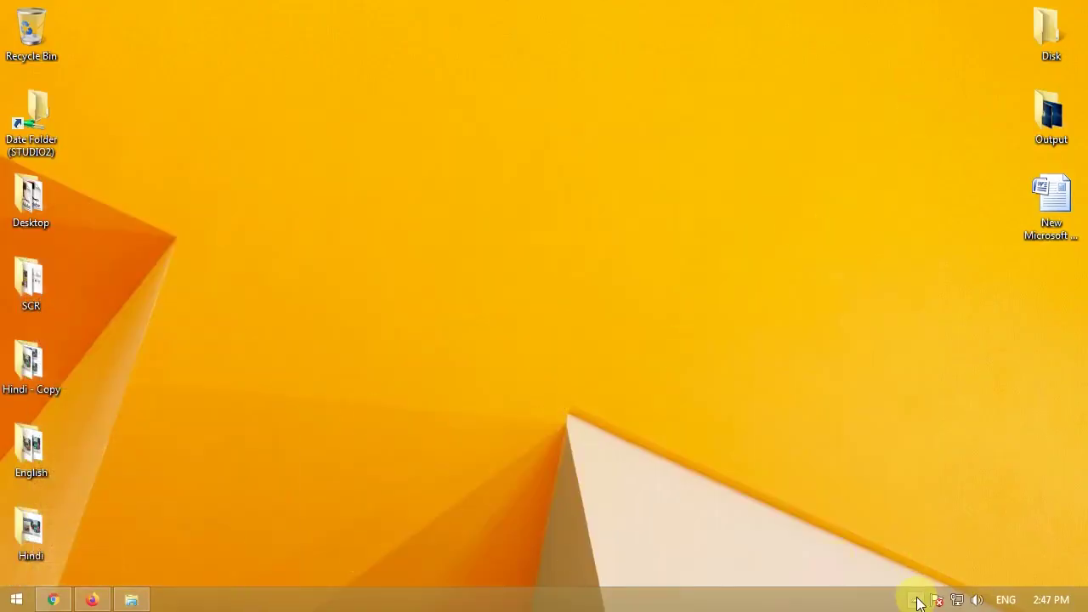
{"action": "left_click", "coordinate": [917, 600]}
{"action": "left_click", "coordinate": [941, 463]}
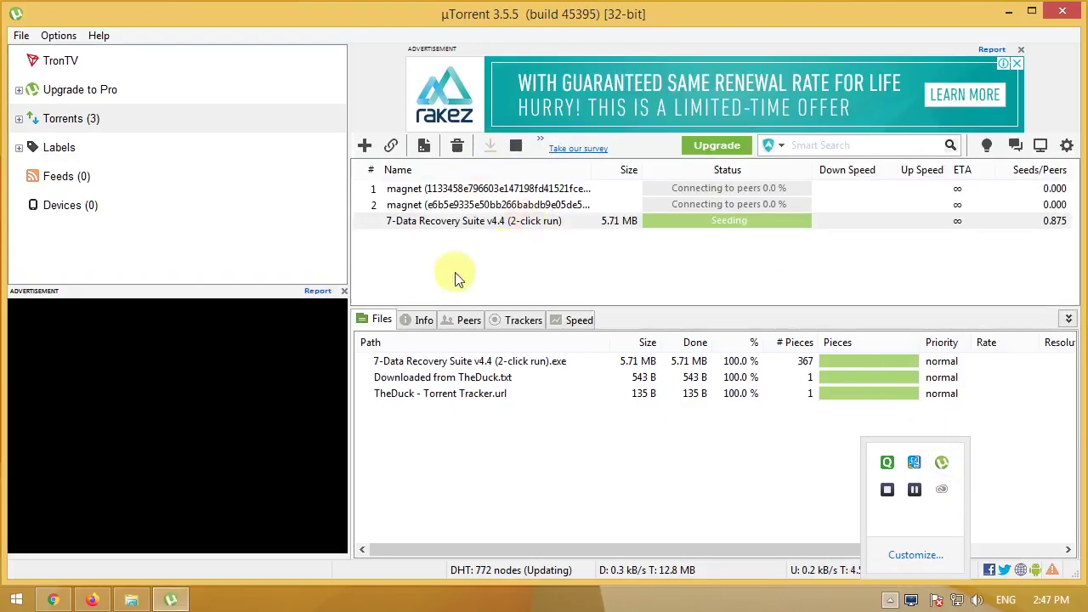
- Open the folder containing the 7-Data Recovery Suite v4.4 (2-click run) download, continuing past the Plus upgrade dialog
{"action": "right_click", "coordinate": [560, 220]}
{"action": "left_click", "coordinate": [583, 224]}
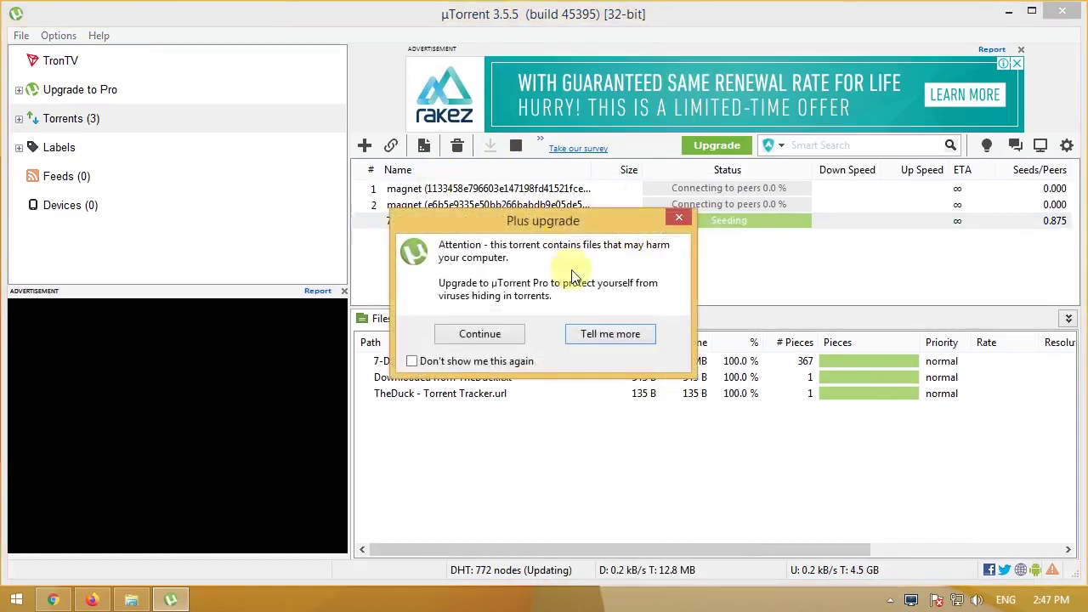
{"action": "left_click", "coordinate": [518, 339]}
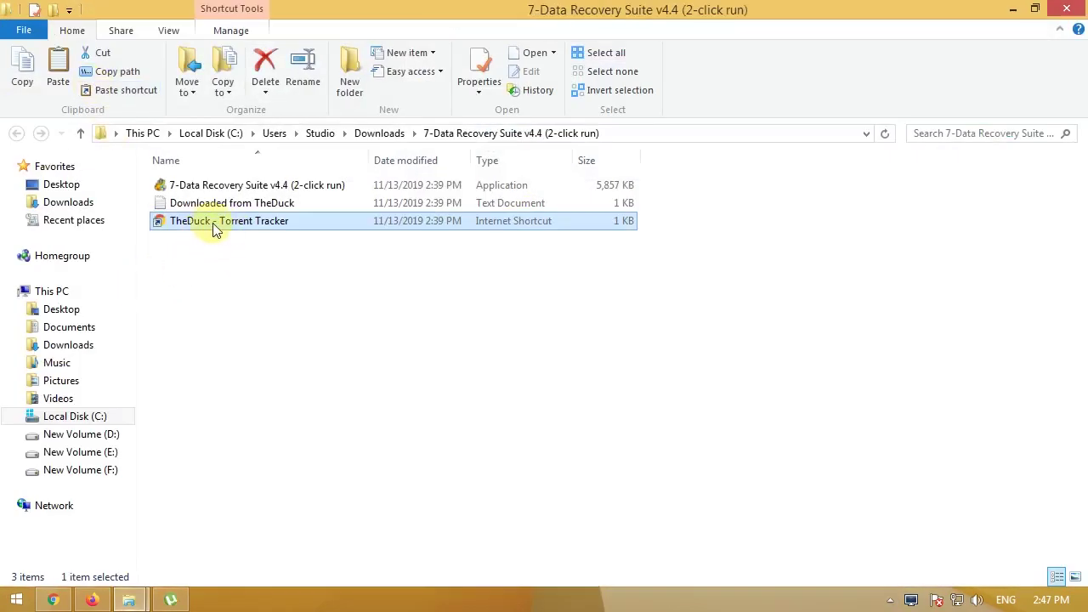
- Run the 7-Data Recovery Suite v4.4 (2-click run) application as administrator, choosing to run it anyway despite the SmartScreen block
{"action": "left_click", "coordinate": [253, 189]}
{"action": "right_click", "coordinate": [249, 187]}
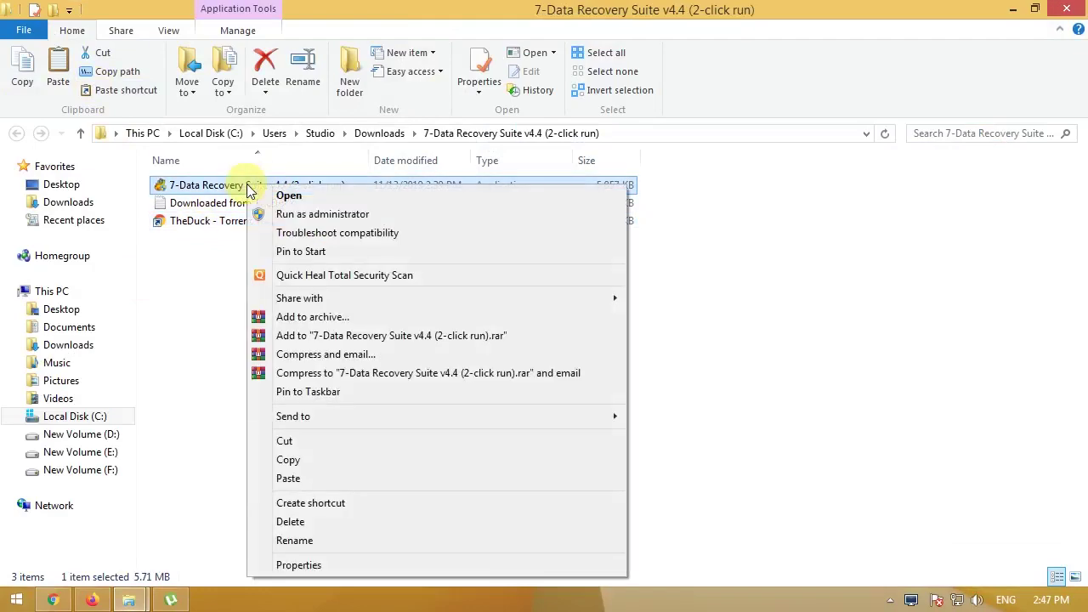
{"action": "left_click", "coordinate": [332, 217]}
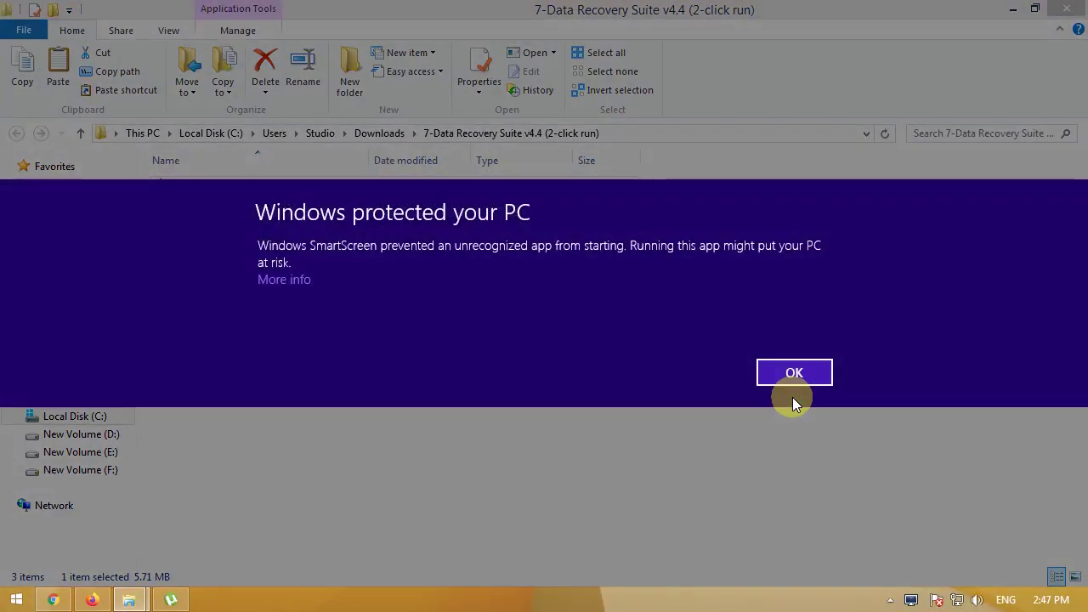
{"action": "left_click", "coordinate": [283, 281]}
{"action": "left_click", "coordinate": [707, 375]}
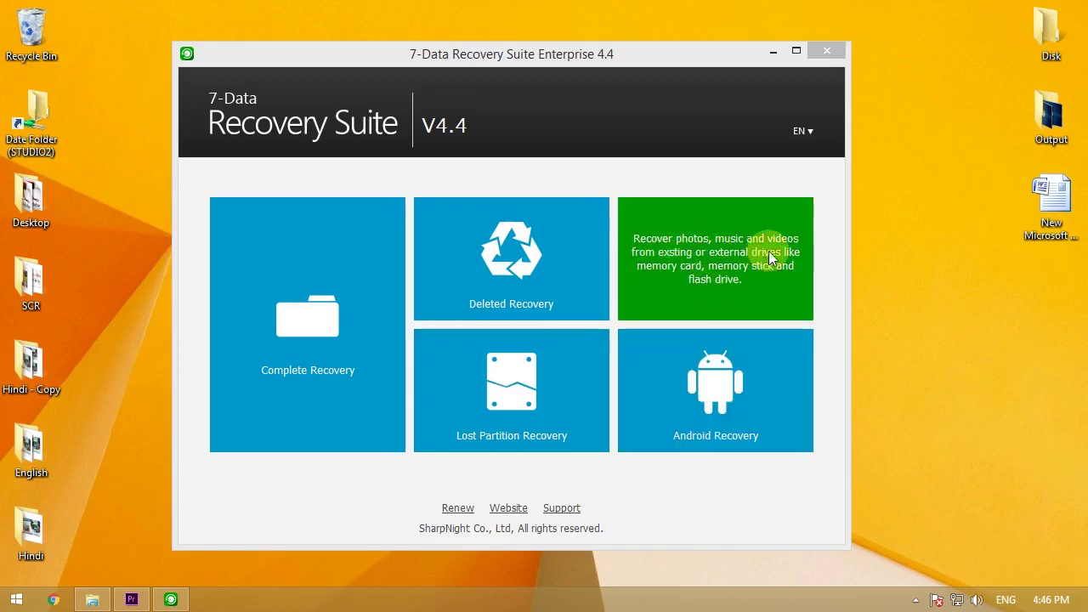
- Start Digital Media Recovery and set its advanced RAW search to include only JPEG Graphics file (.jpg.jpeg) among the graphics types
{"action": "left_click", "coordinate": [702, 253]}
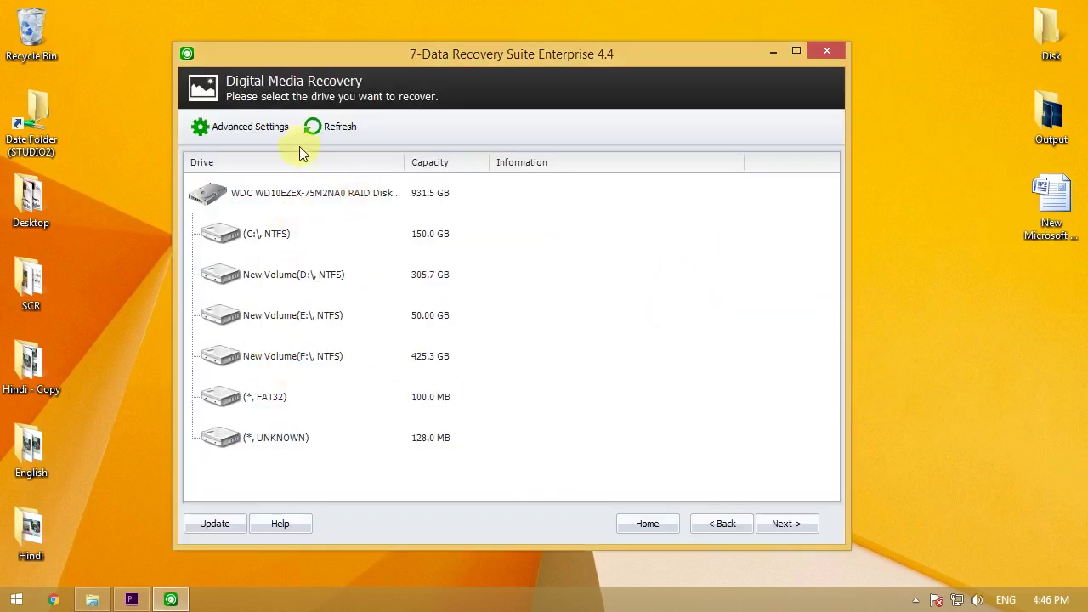
{"action": "left_click", "coordinate": [247, 126]}
{"action": "left_click", "coordinate": [409, 281]}
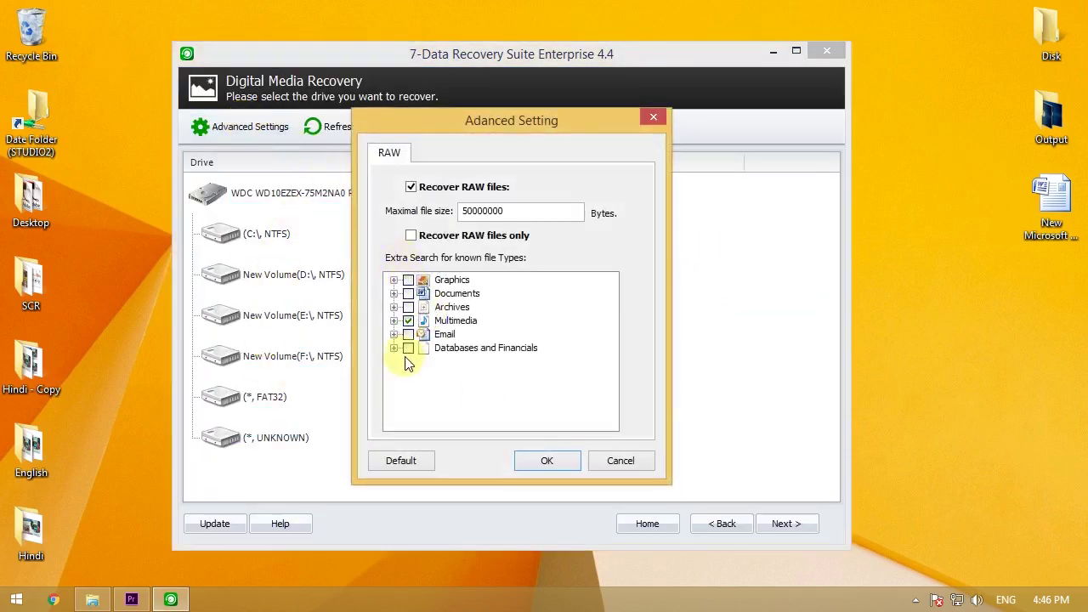
{"action": "left_click", "coordinate": [394, 279]}
{"action": "scroll", "coordinate": [480, 375], "scroll_direction": "down", "scroll_amount": 4}
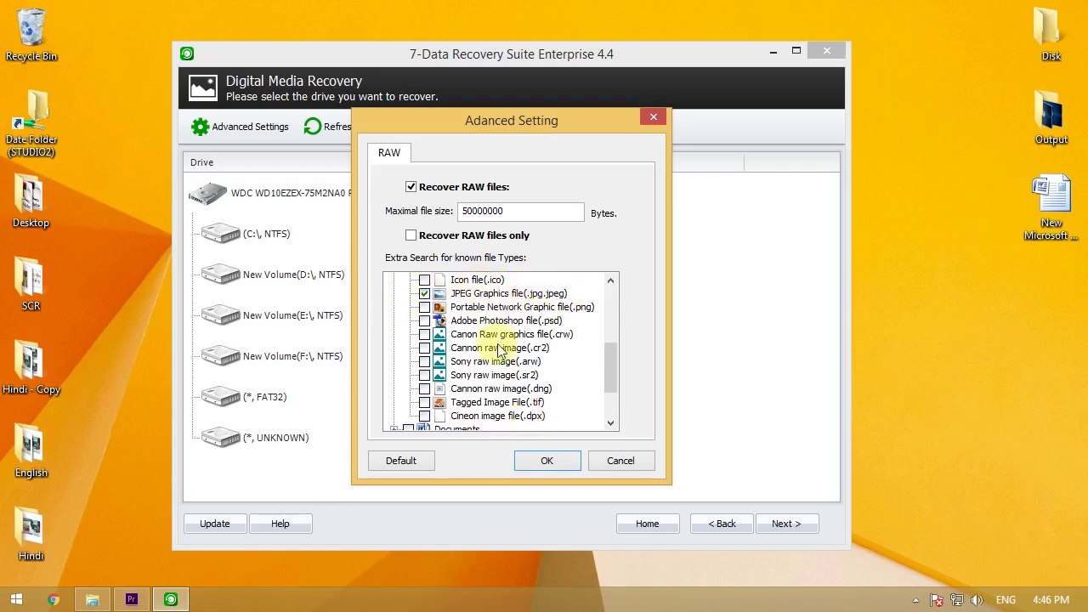
{"action": "left_click", "coordinate": [548, 462]}
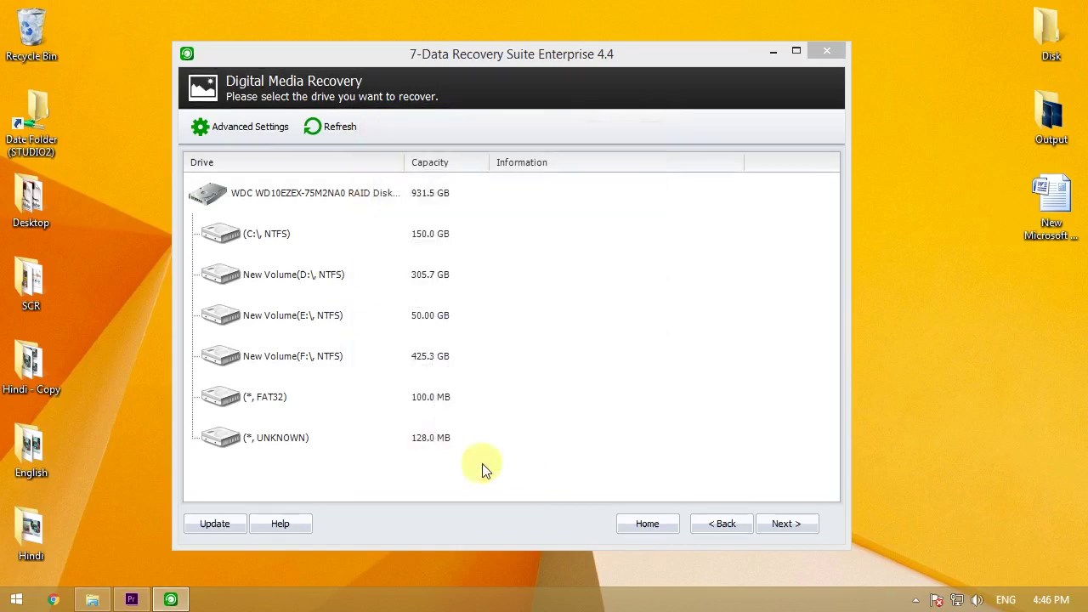
- Scan New Volume (E:) and show the files in the subfolder of $RECYCLE.BIN as thumbnails
{"action": "left_click", "coordinate": [345, 323]}
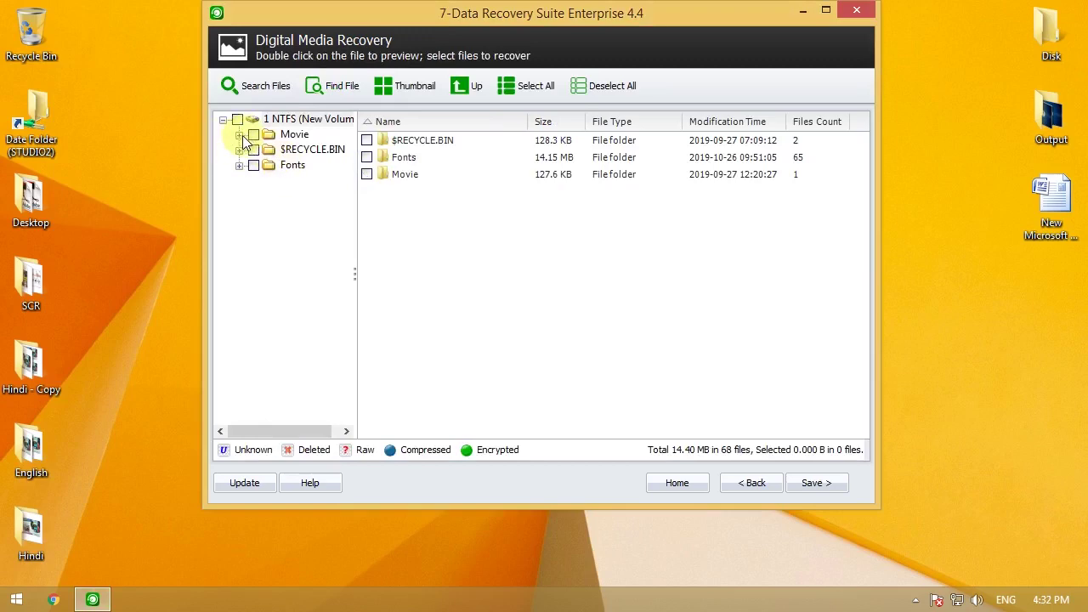
{"action": "left_click", "coordinate": [239, 150]}
{"action": "left_click", "coordinate": [314, 166]}
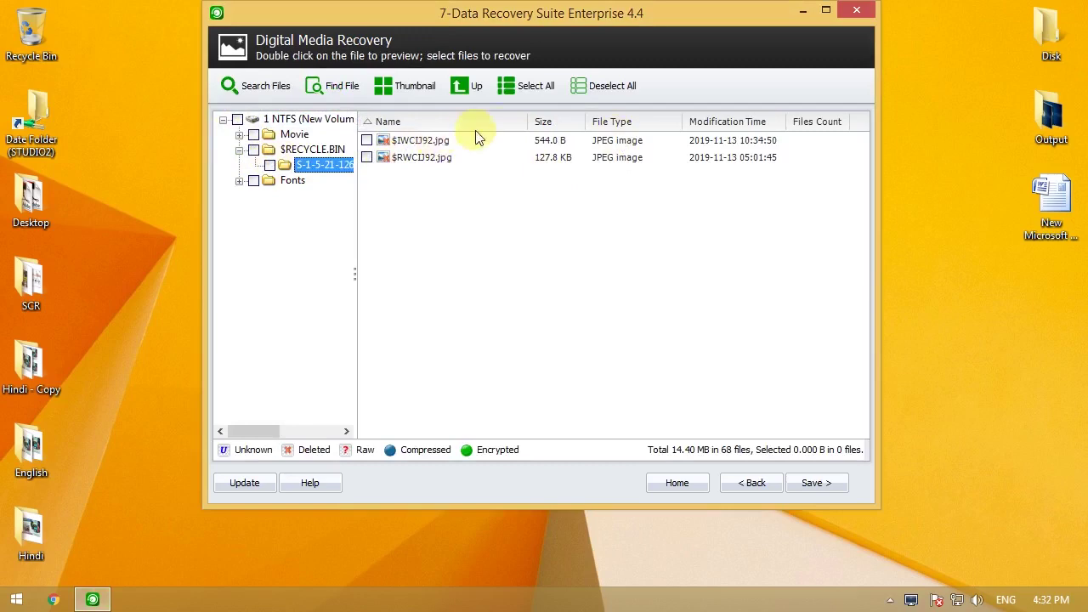
{"action": "left_click", "coordinate": [410, 87]}
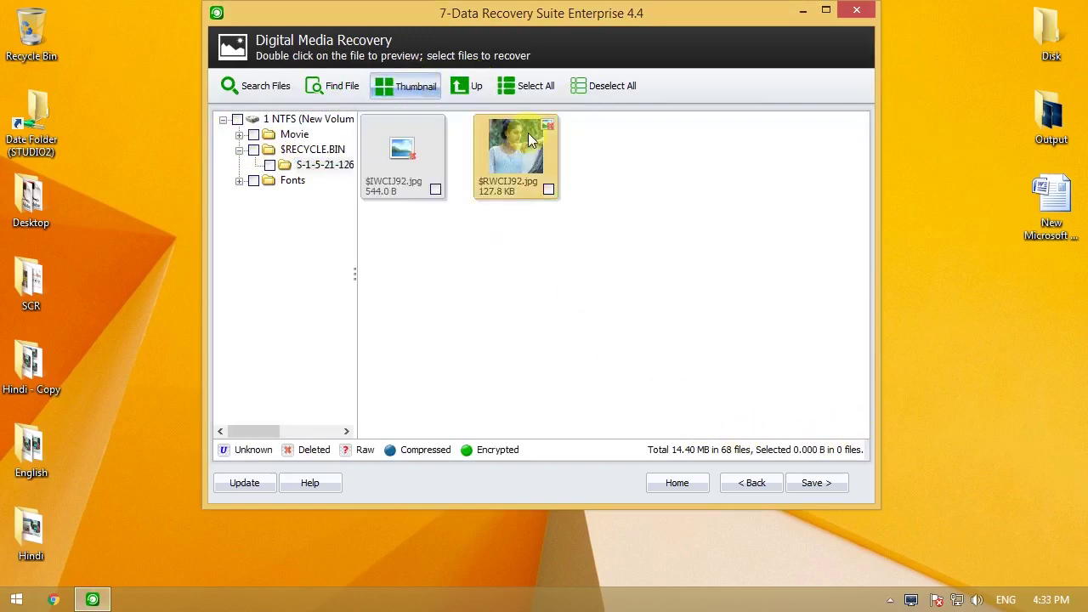
- Recover the deleted image $RWCIJ92.jpg and save it to the Desktop as a JPEG image
{"action": "left_click", "coordinate": [548, 190]}
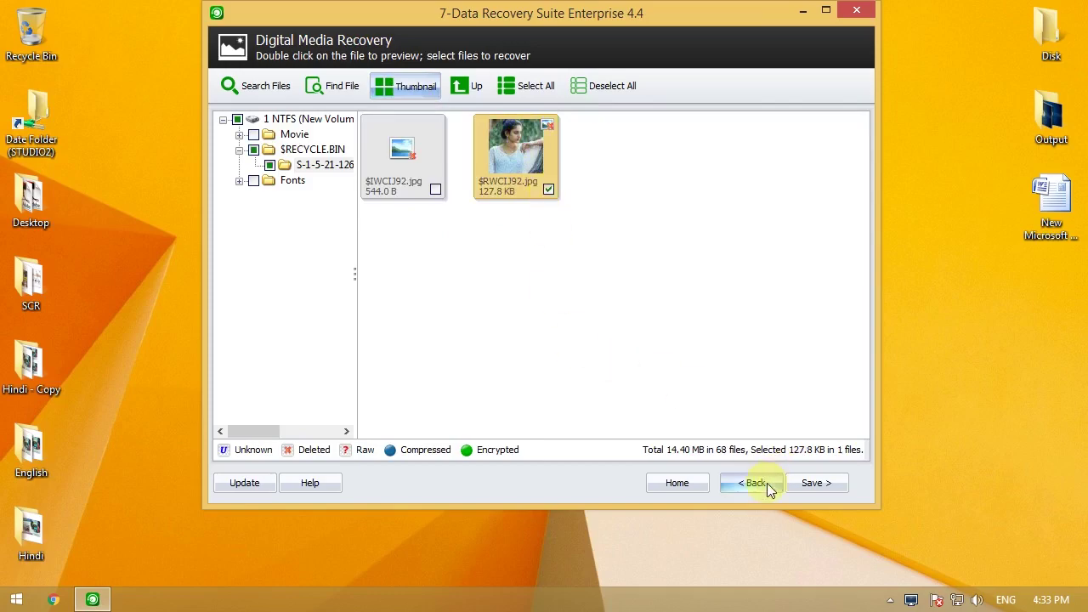
{"action": "right_click", "coordinate": [510, 141]}
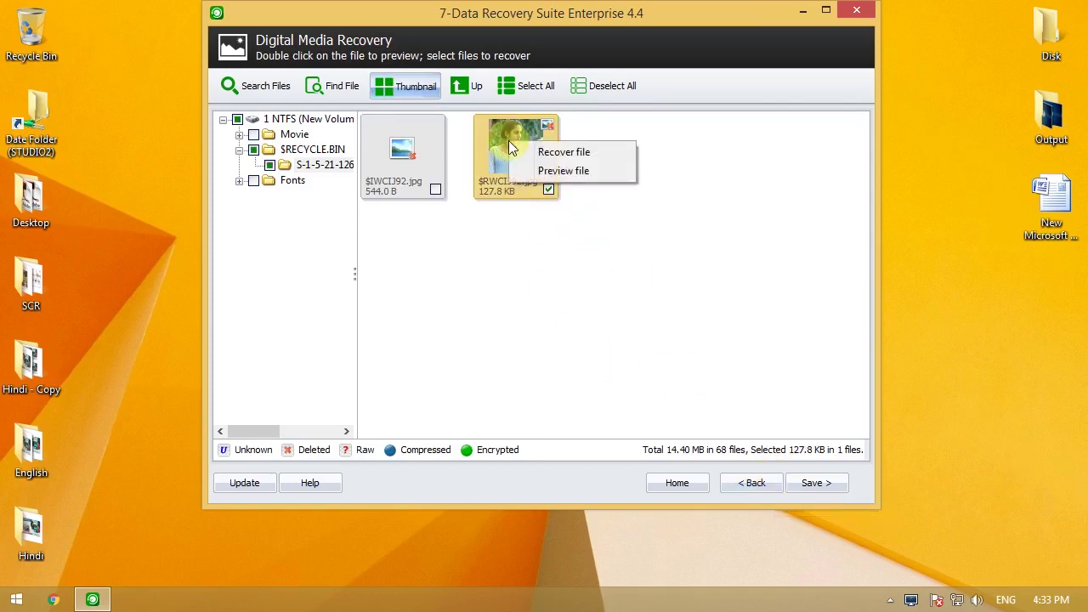
{"action": "left_click", "coordinate": [588, 155]}
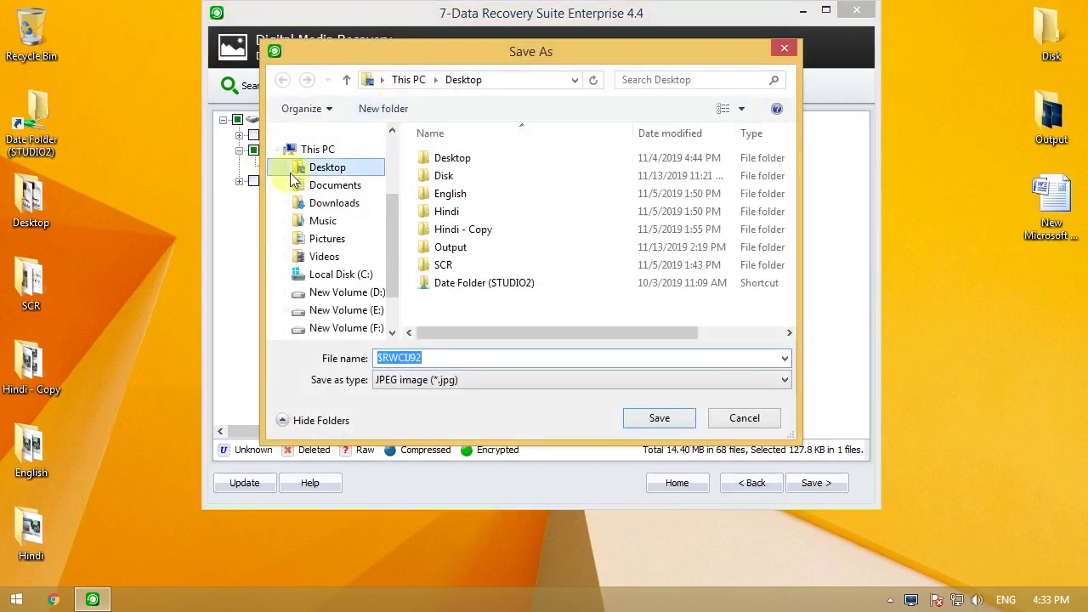
{"action": "left_click", "coordinate": [668, 417]}
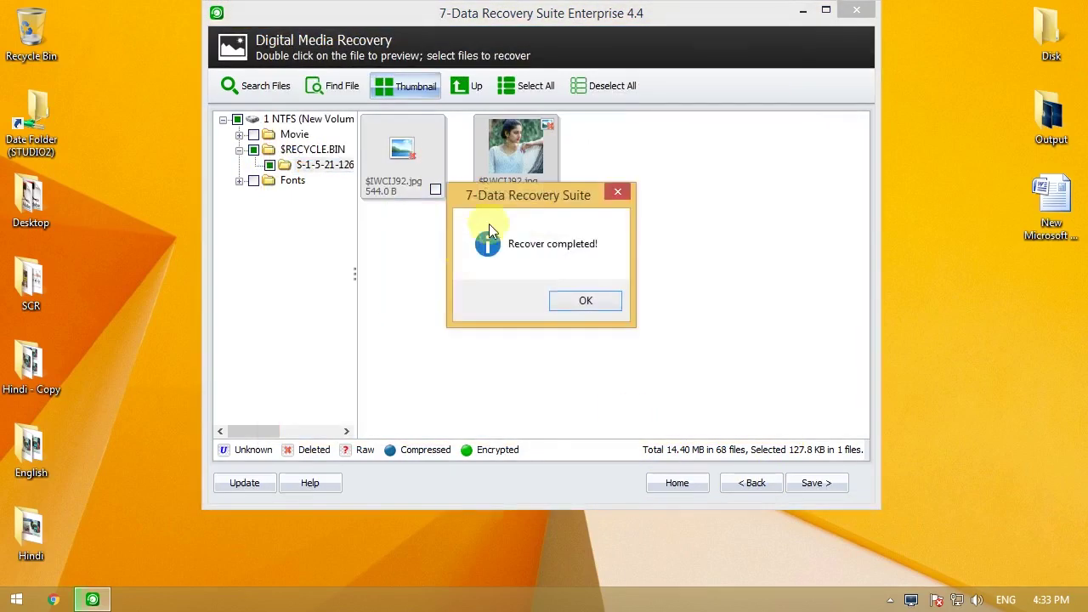
{"action": "left_click", "coordinate": [587, 303]}
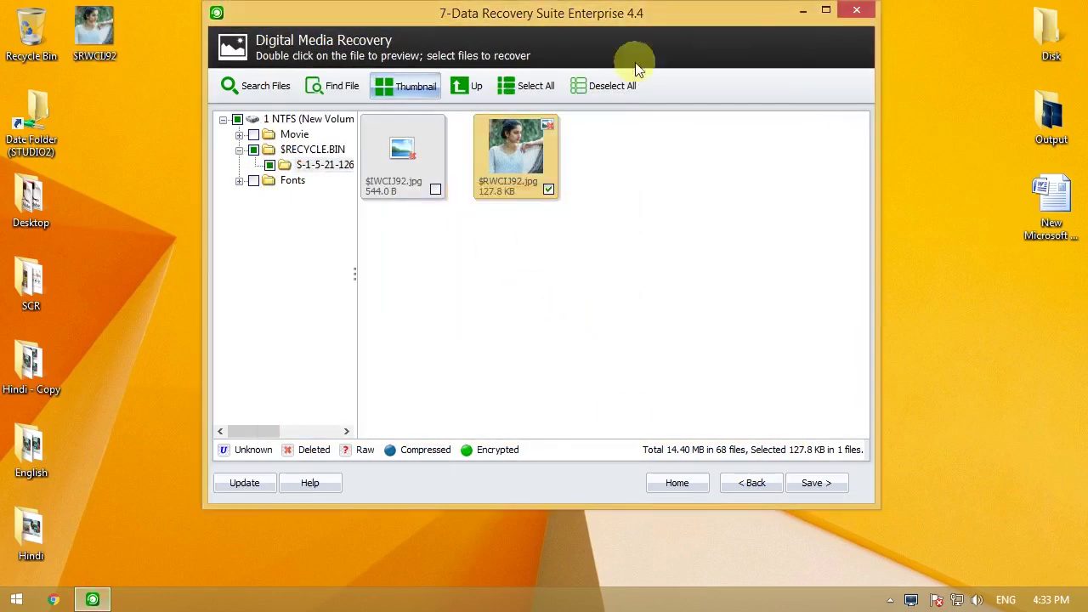
- Minimize the recovery program, view the recovered $RWCIJ92 image from the desktop at actual size, close it and refresh the desktop
{"action": "left_click", "coordinate": [804, 12]}
{"action": "double_click", "coordinate": [93, 28]}
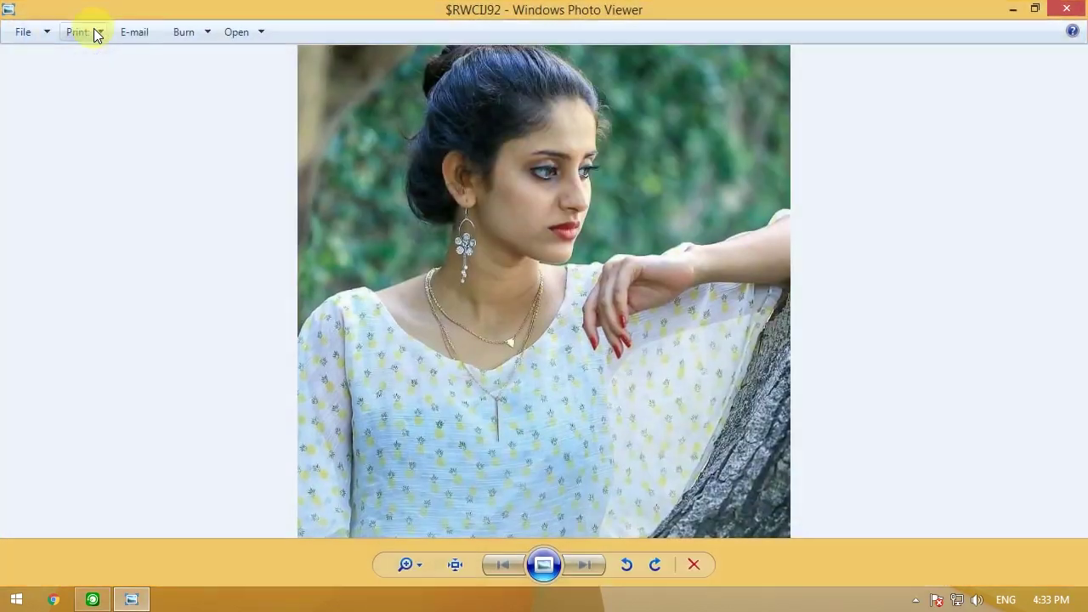
{"action": "left_click", "coordinate": [454, 565]}
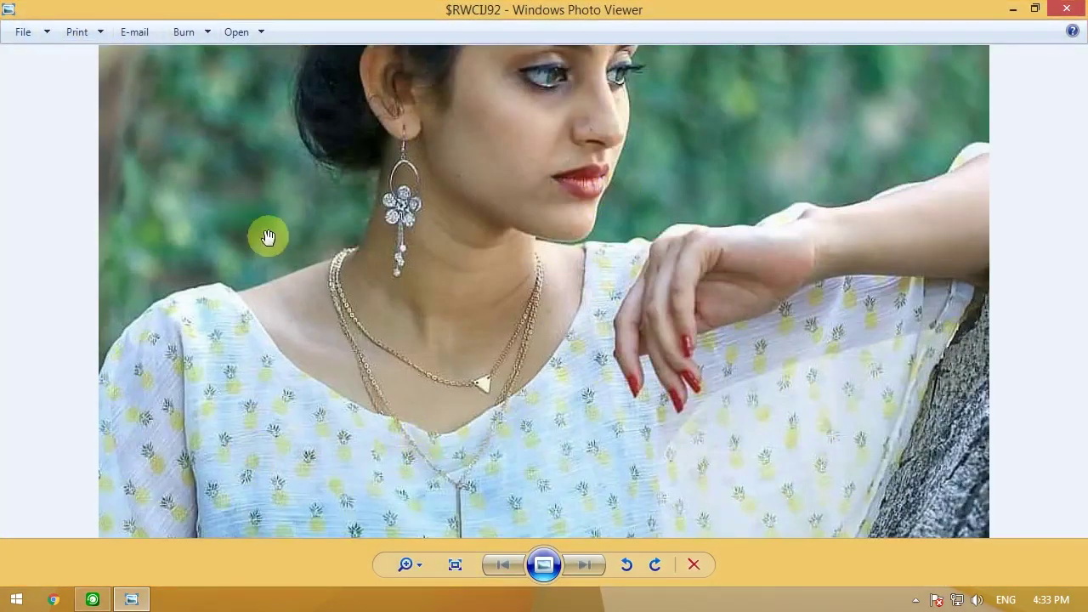
{"action": "left_click", "coordinate": [1066, 9]}
{"action": "right_click", "coordinate": [453, 130]}
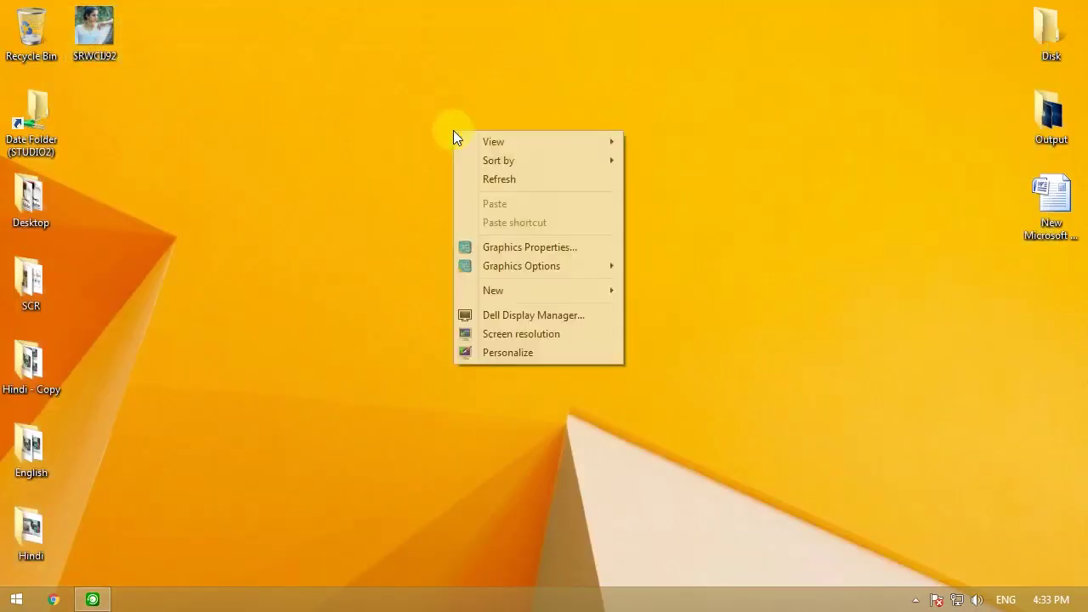
{"action": "left_click", "coordinate": [519, 178]}
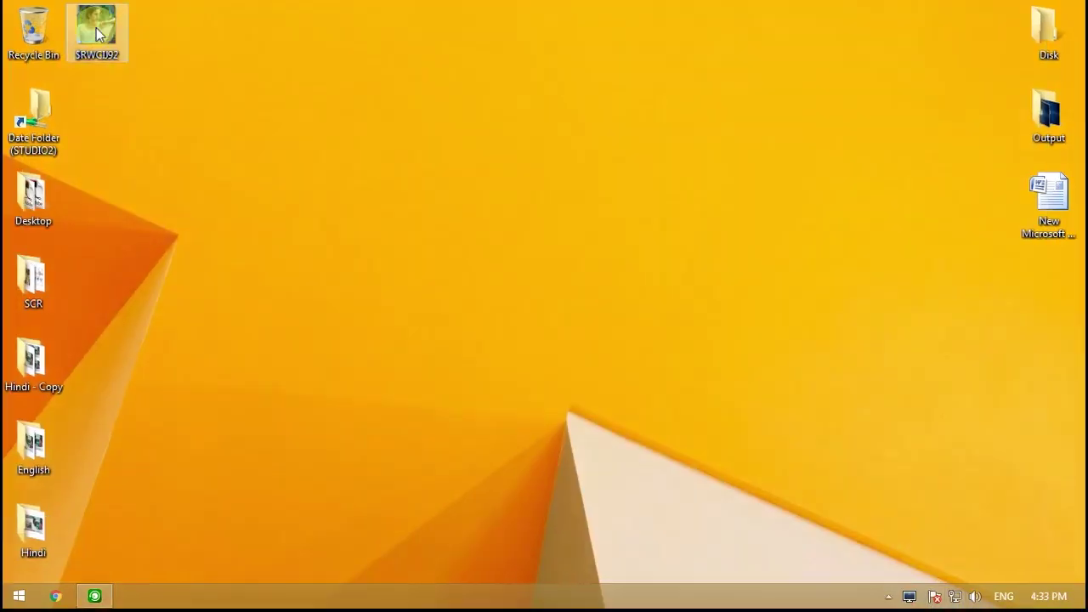